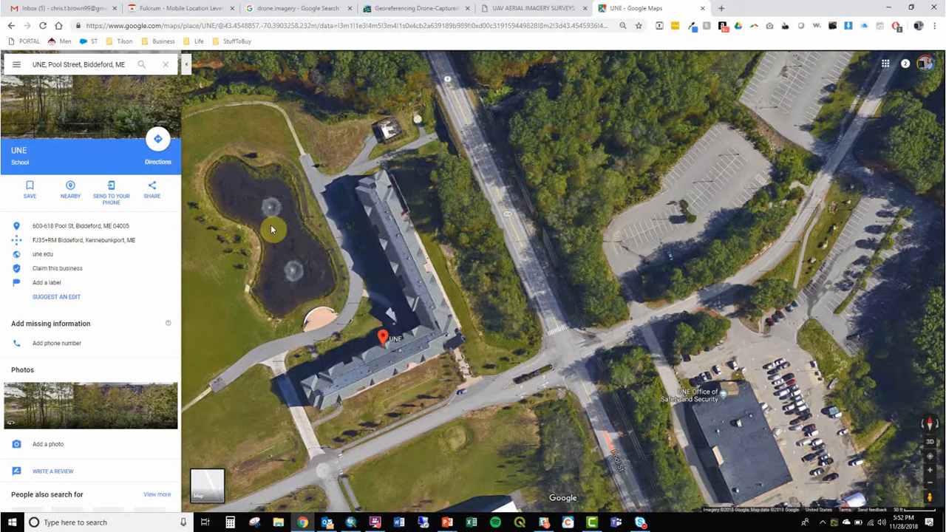
Capture the satellite map area around the UNE building and parking lots, and save it as a PNG on the Desktop
key(Print)
drag(285, 95, 771, 453)
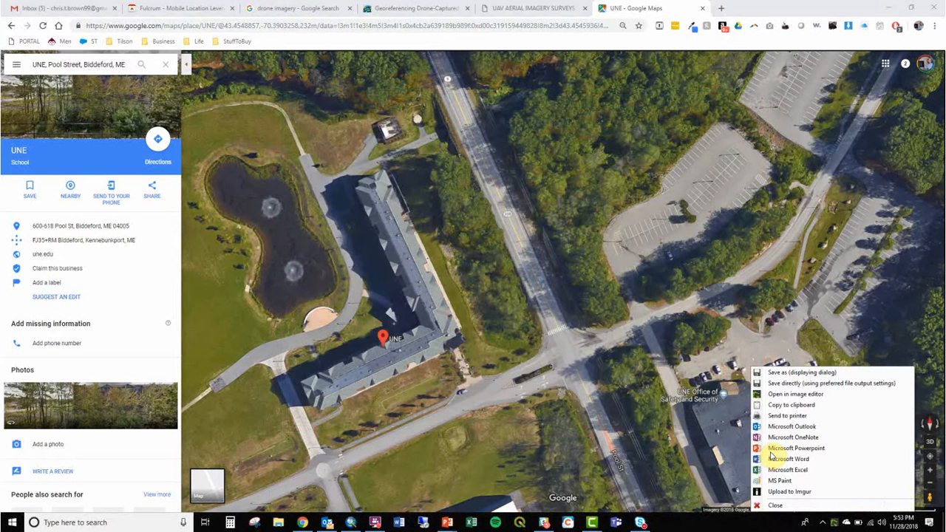
click(801, 373)
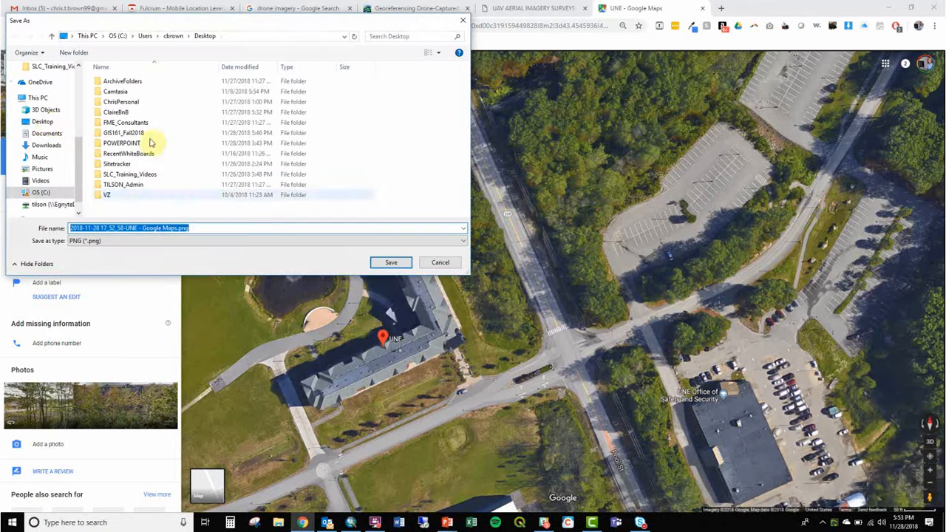
click(43, 121)
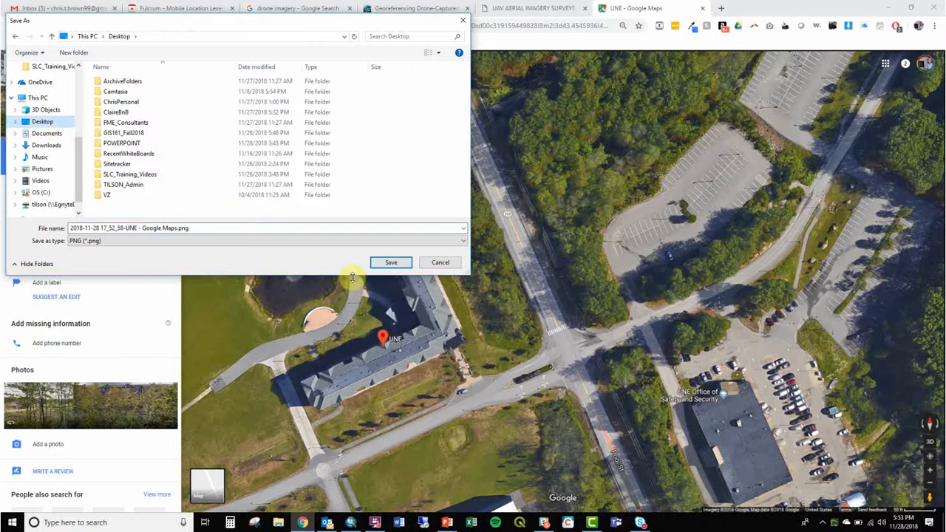
click(386, 263)
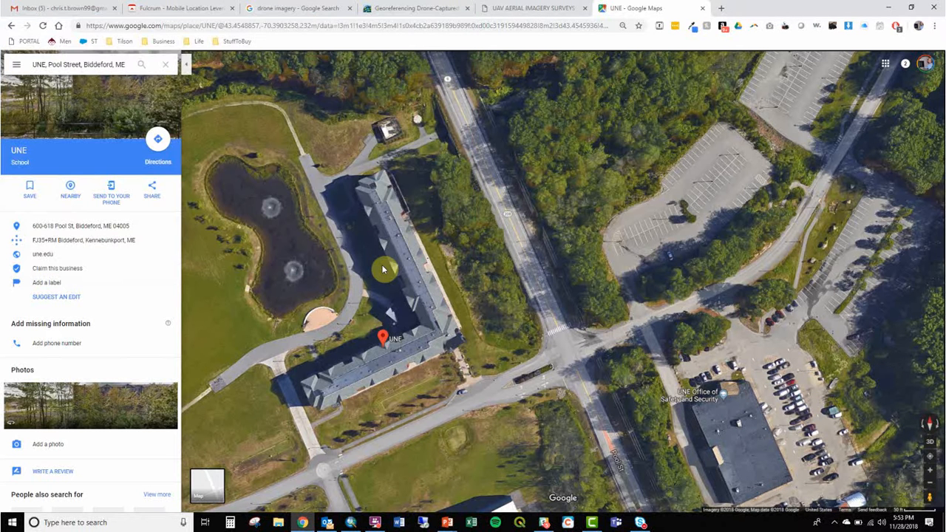
Switch to ArcMap, dismiss the Getting Started dialog, and add World_Imagery from the services.arcgisonline.com server to the map
click(352, 523)
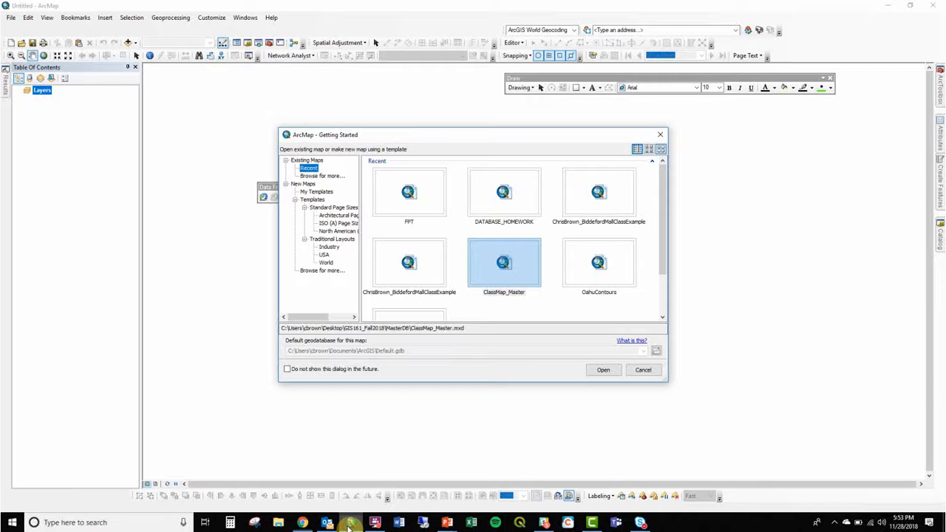
click(661, 136)
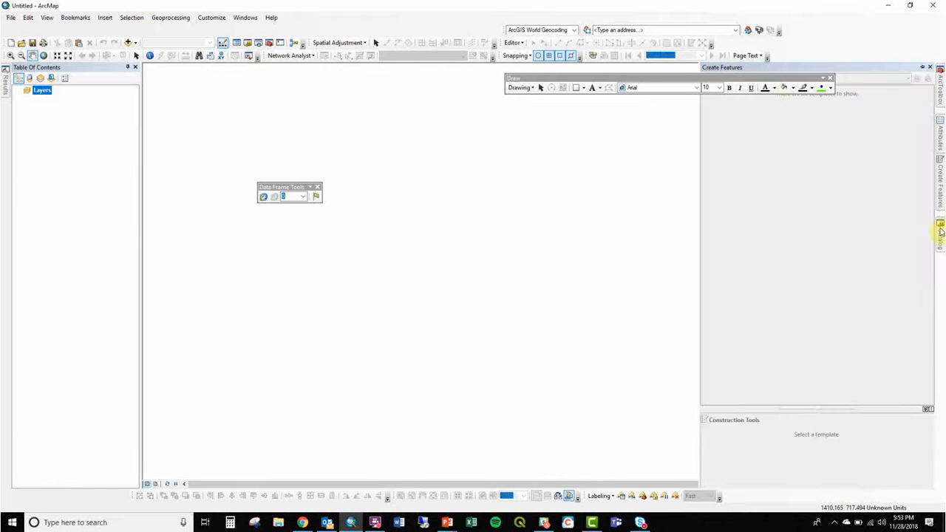
mouse_move(940, 231)
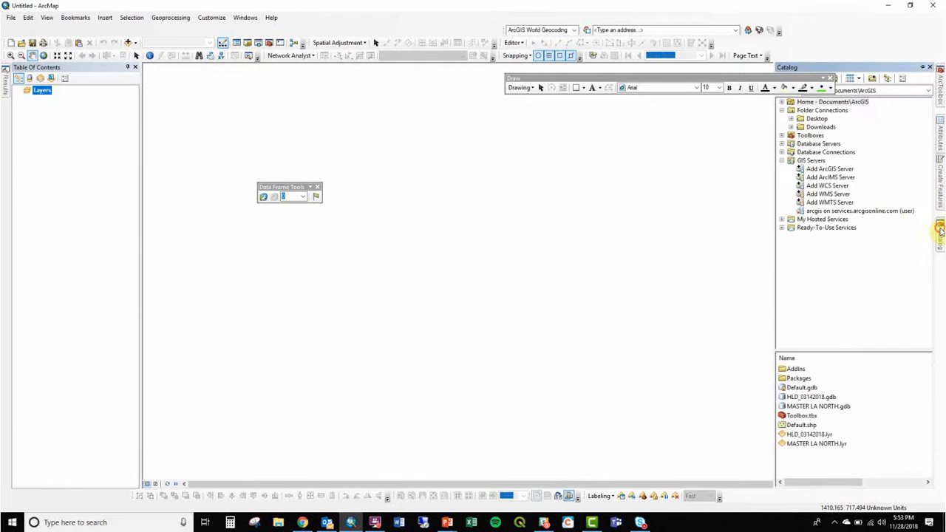
click(827, 212)
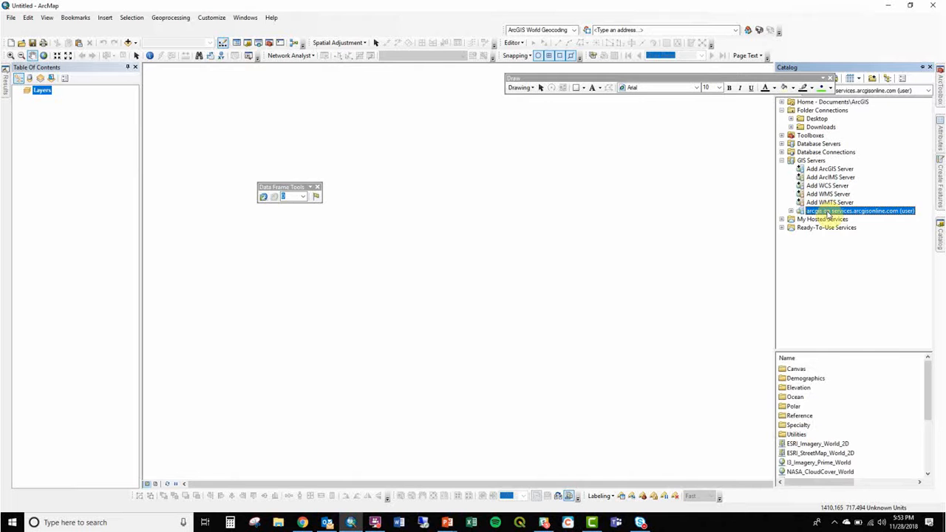
click(791, 211)
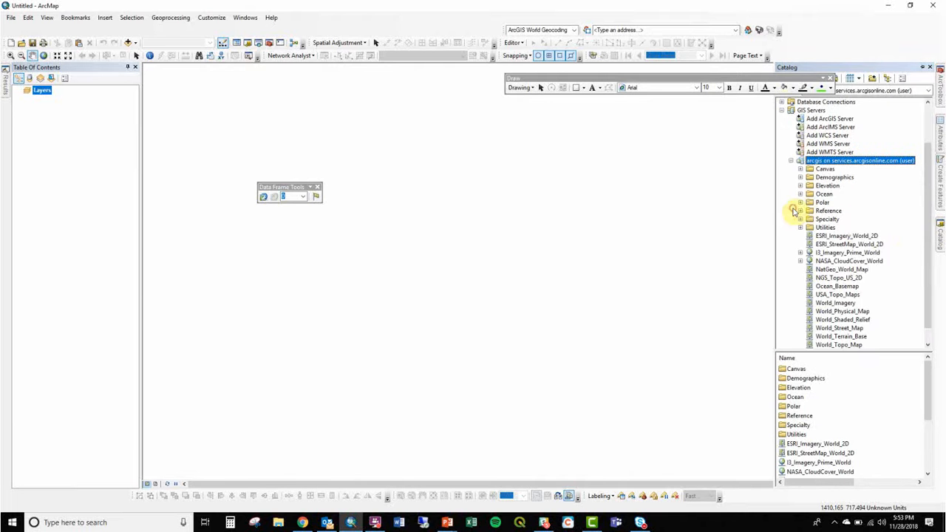
scroll(929, 274, down, 1)
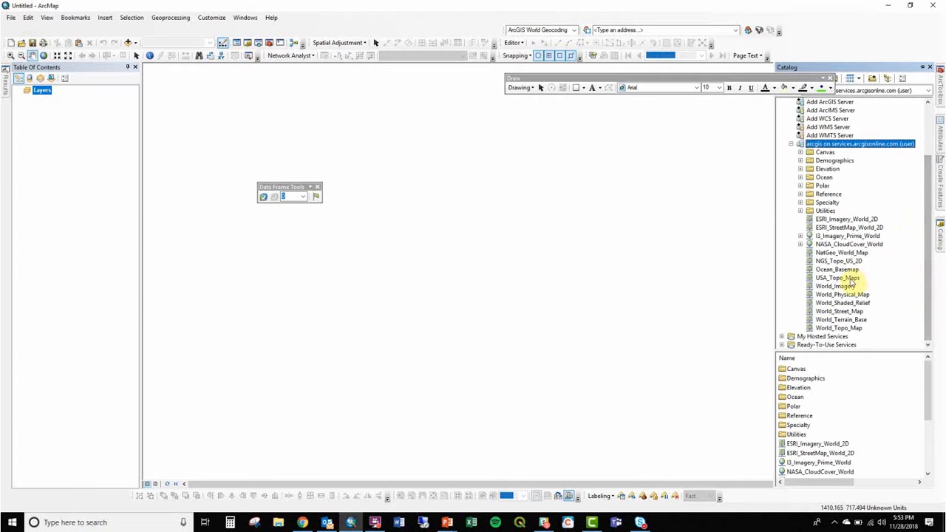
drag(839, 287, 680, 305)
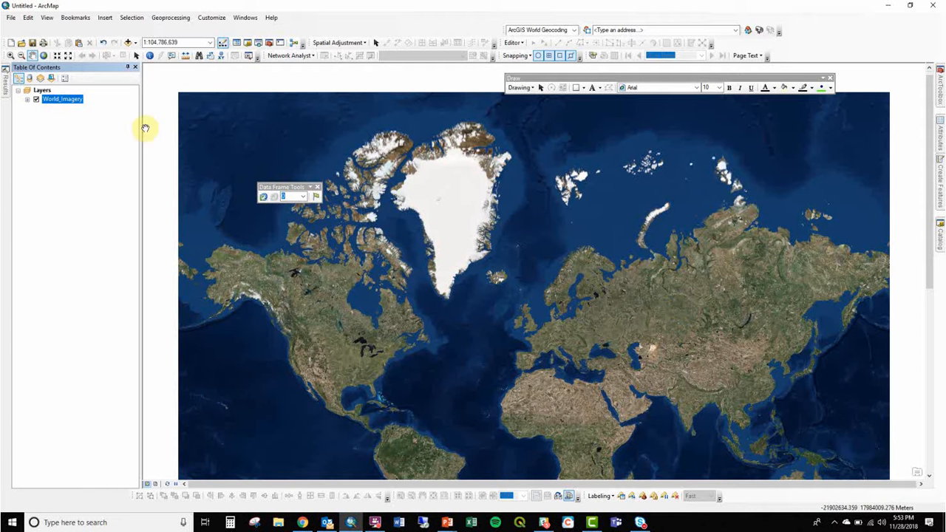
Zoom the map to the UNE campus on the southern Maine coast, framing the L-shaped building, pond and road intersection
click(10, 56)
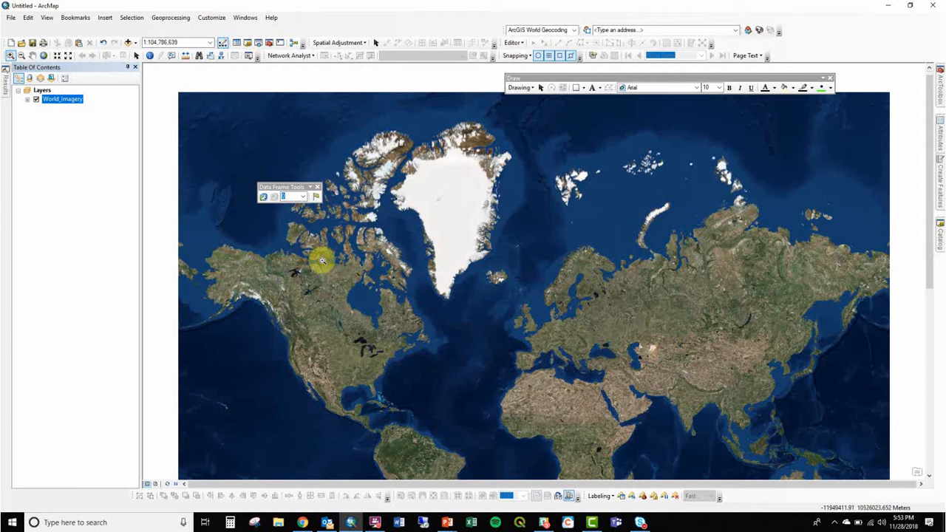
drag(394, 364, 403, 369)
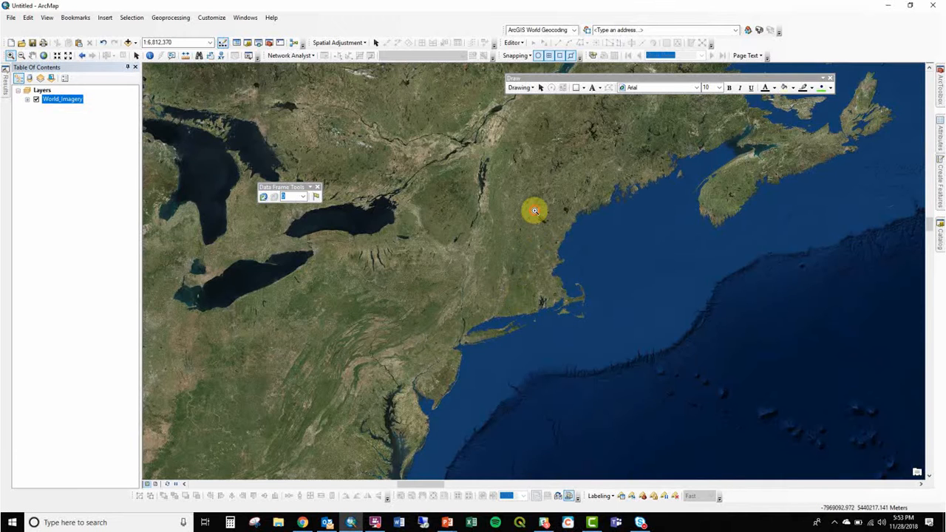
drag(535, 212, 566, 262)
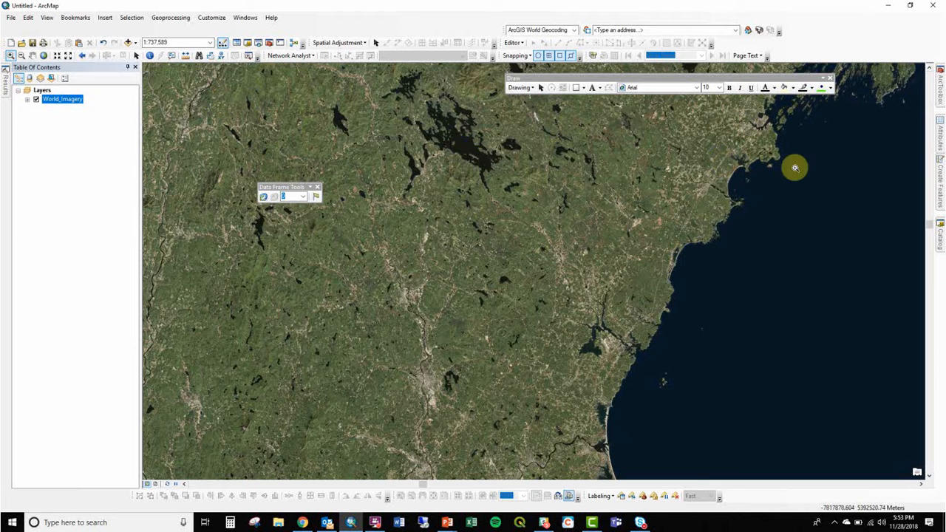
drag(751, 220, 715, 181)
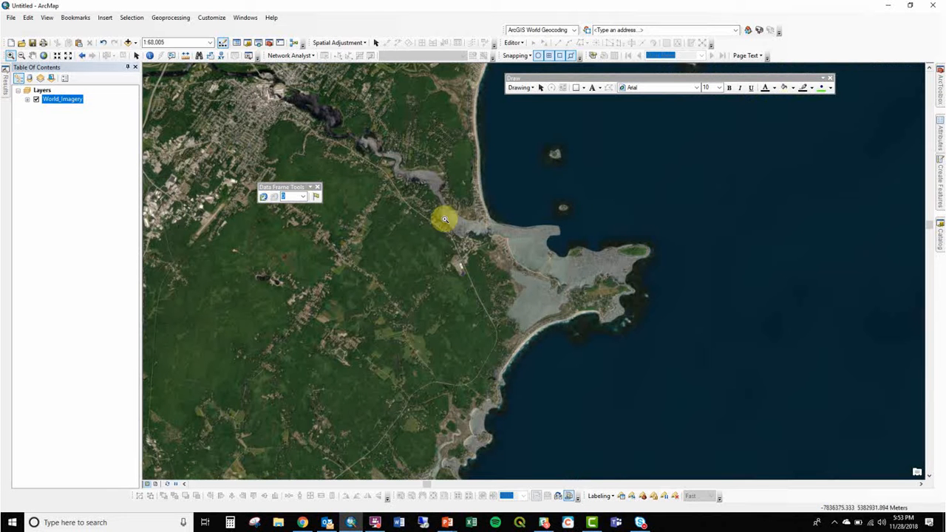
drag(444, 221, 512, 281)
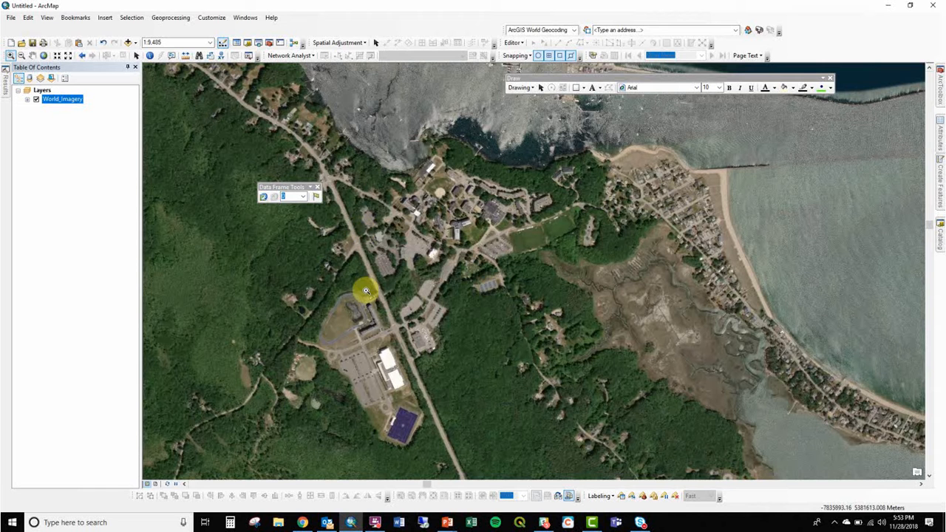
mouse_move(365, 291)
mouse_down()
mouse_move(428, 313)
mouse_move(426, 350)
mouse_move(438, 354)
mouse_up()
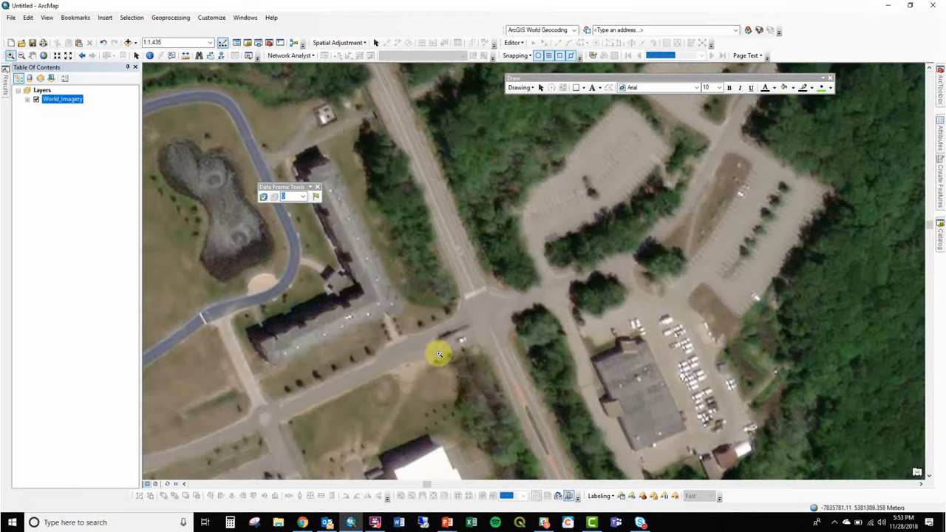
Show the Georeferencing toolbar floating over the map and dock the Draw toolbar beneath the map
right_click(466, 34)
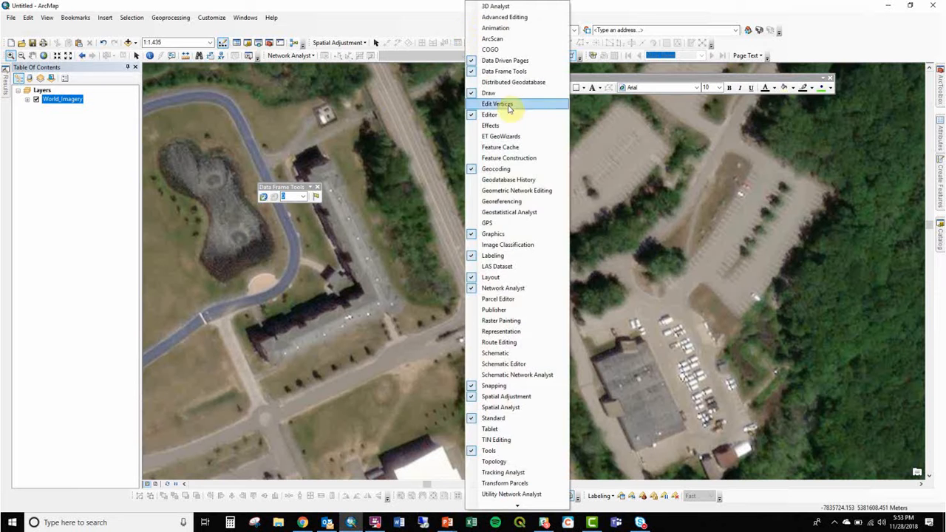
click(525, 201)
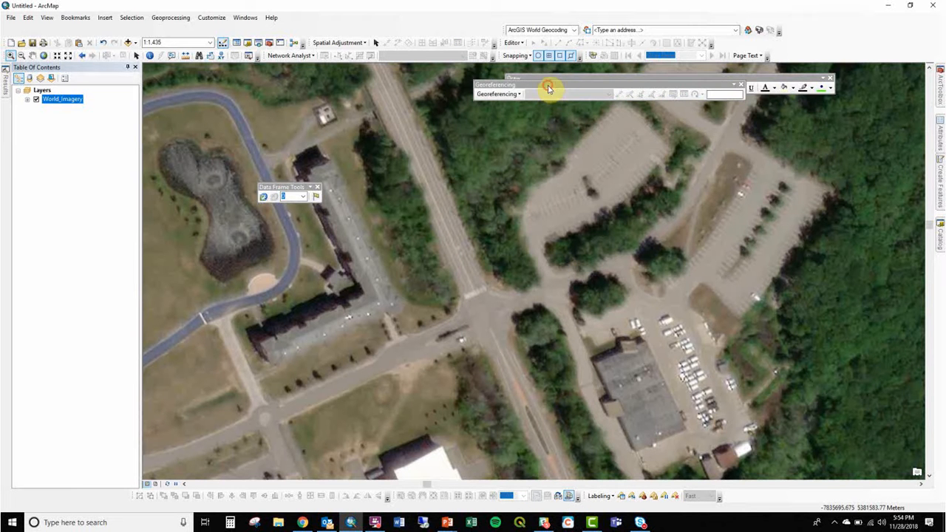
mouse_move(546, 87)
mouse_down()
mouse_move(613, 133)
mouse_move(640, 138)
mouse_up()
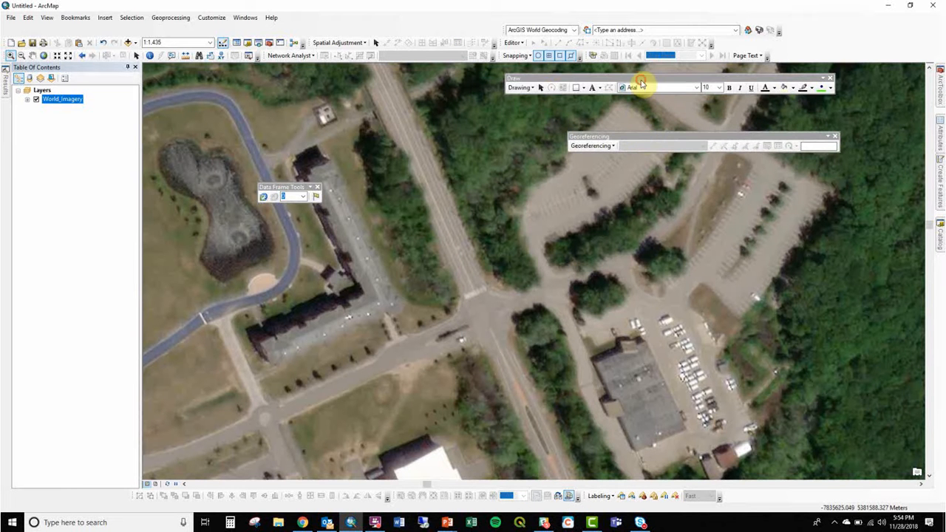
mouse_move(640, 83)
mouse_down()
mouse_move(616, 312)
mouse_move(646, 517)
mouse_move(626, 481)
mouse_up()
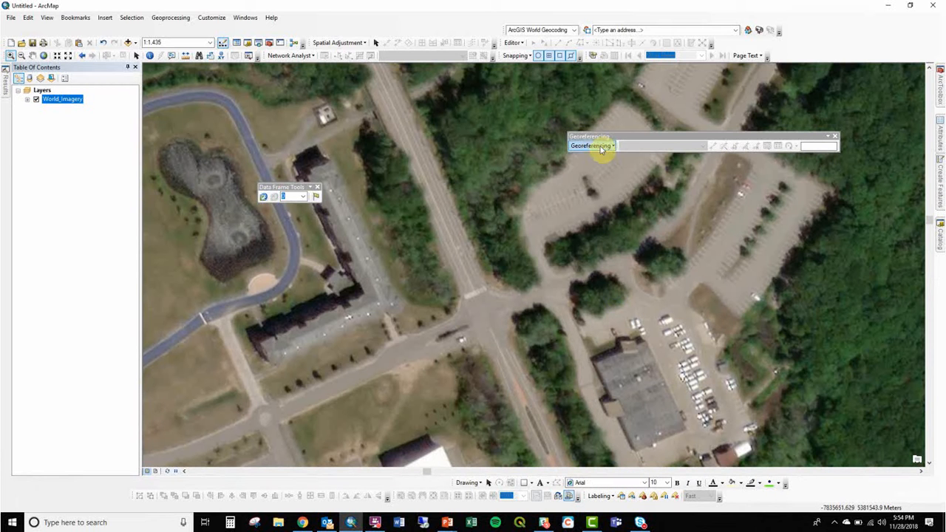
click(940, 236)
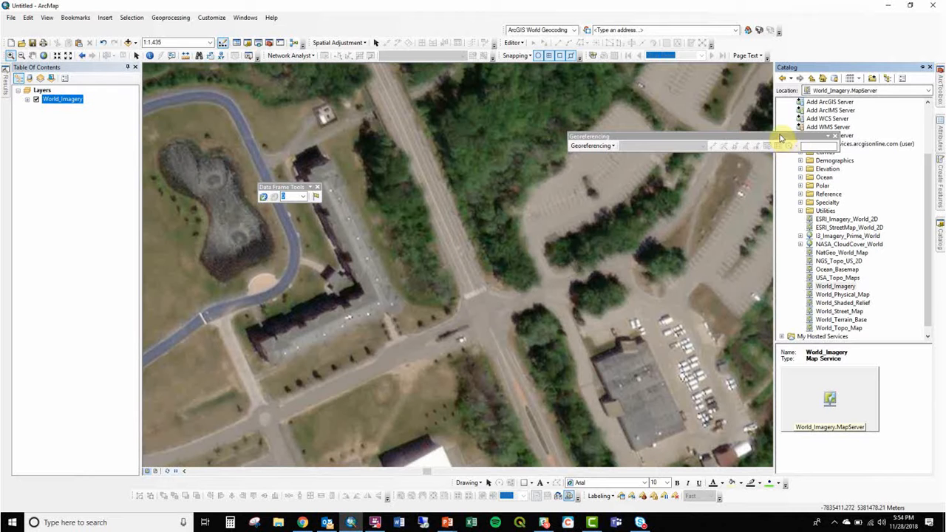
drag(780, 138, 697, 110)
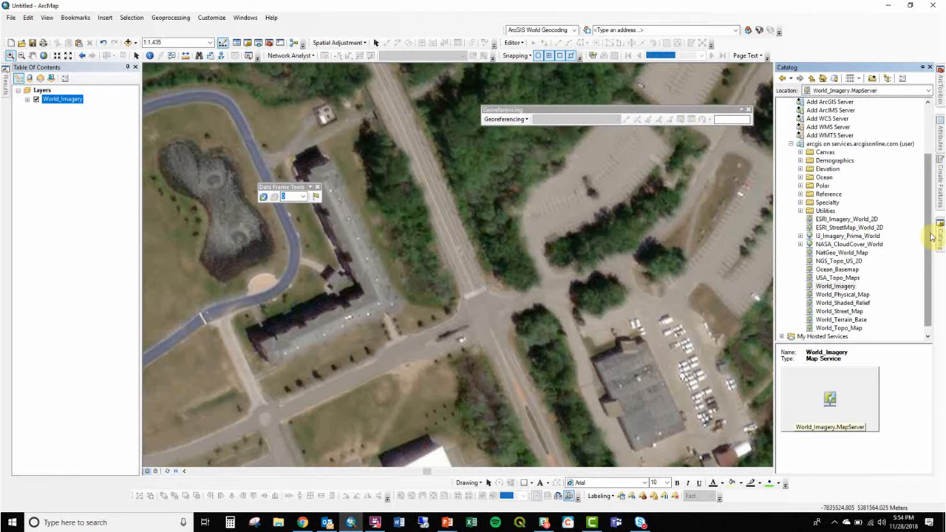
drag(929, 229, 930, 169)
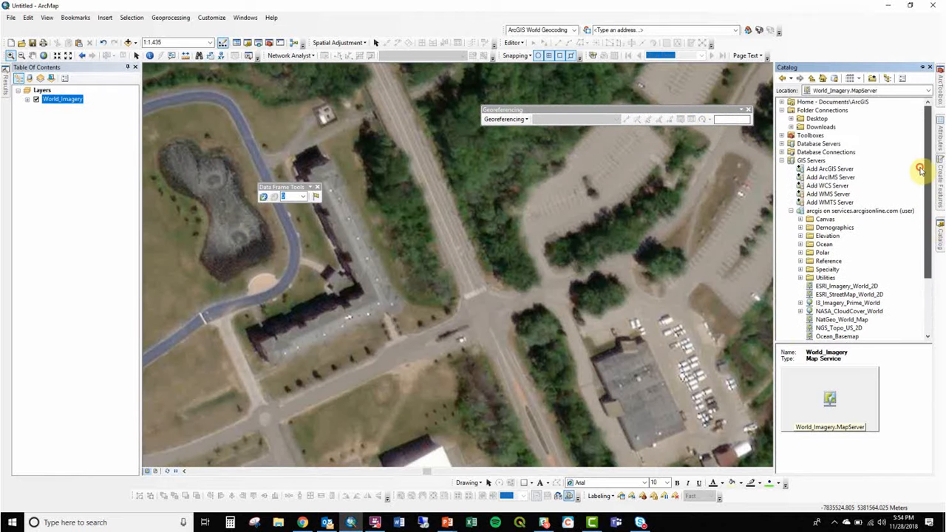
click(791, 119)
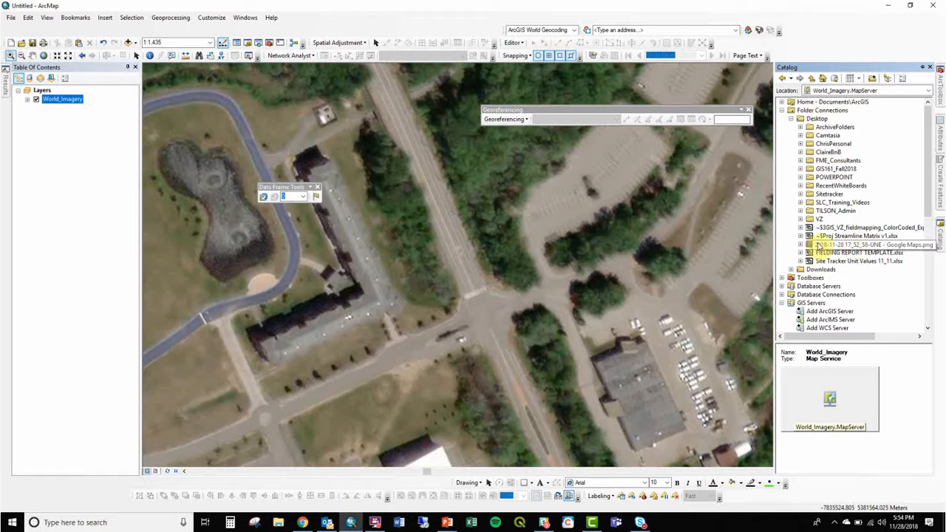
drag(817, 244, 730, 249)
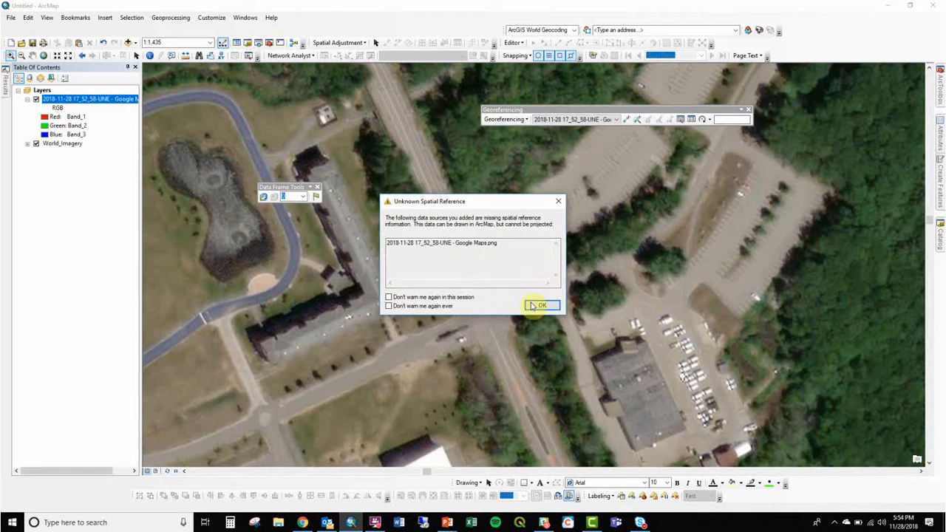
click(539, 307)
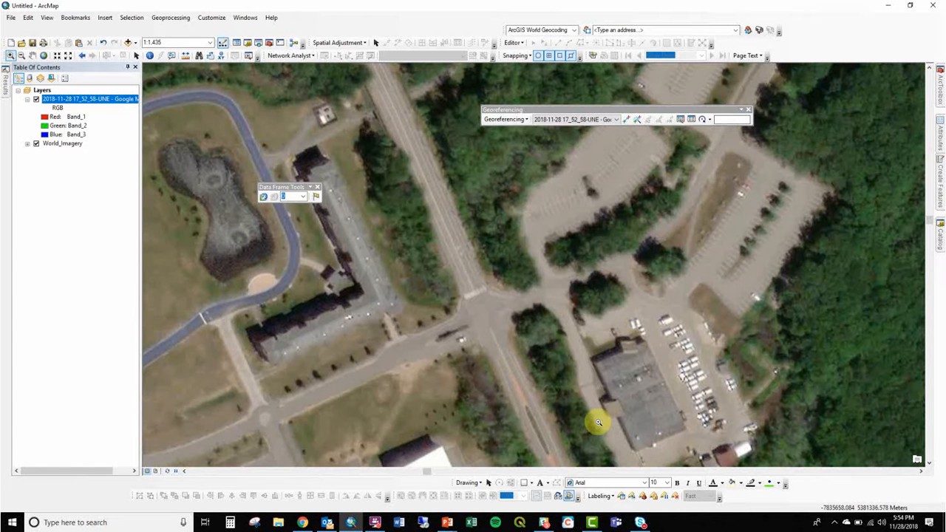
Zoom the map out to 1:2,000 and fit the unreferenced Google Maps image to the current display
click(67, 55)
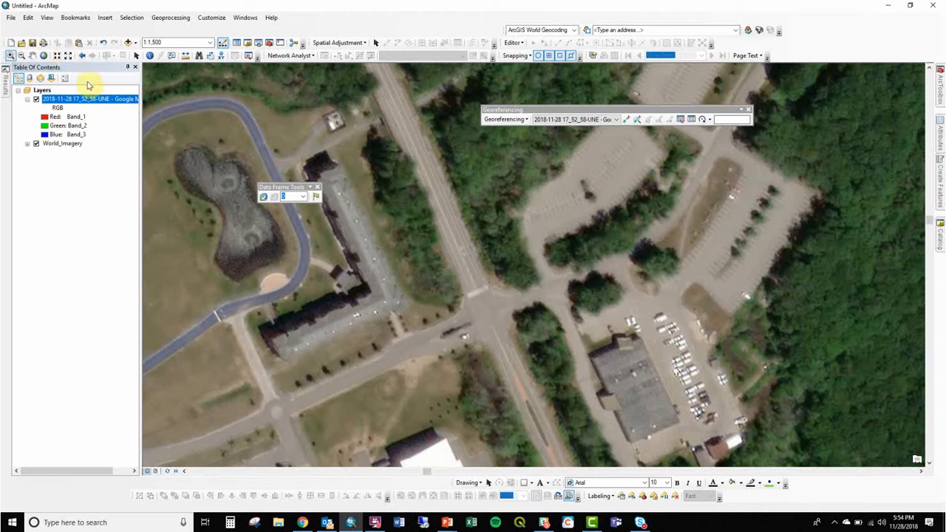
click(67, 55)
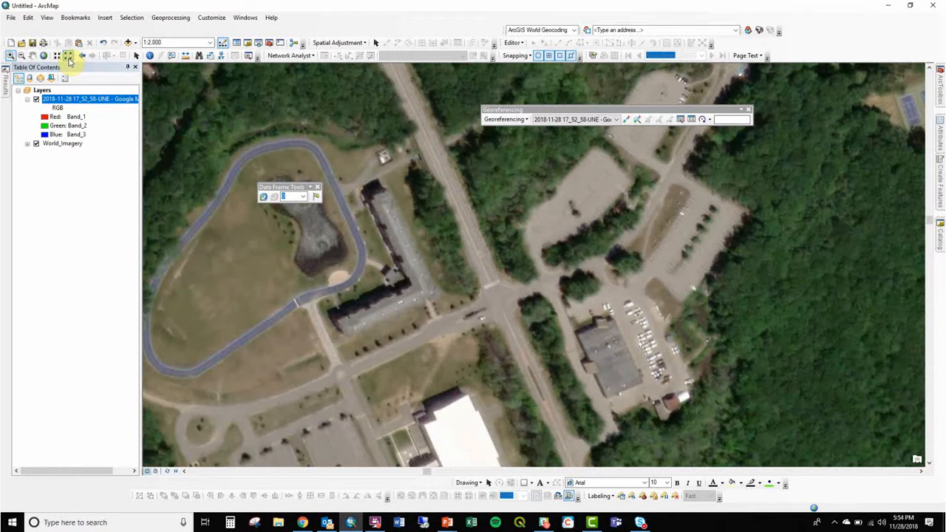
click(505, 119)
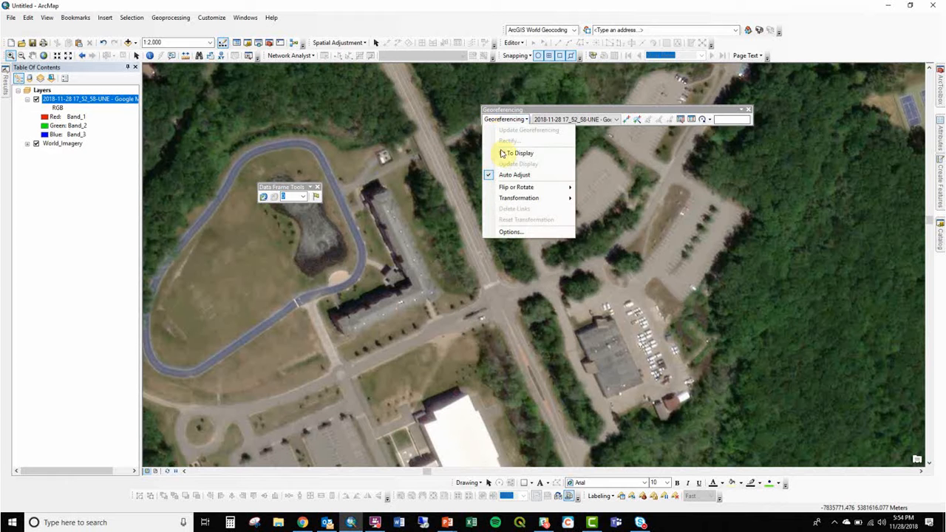
click(502, 152)
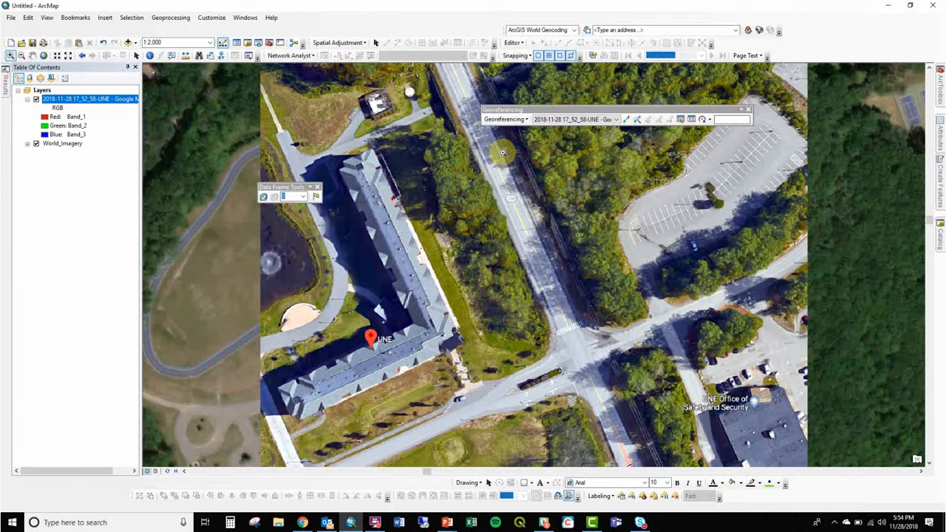
Set the Google Maps image layer's transparency to 60%
click(108, 101)
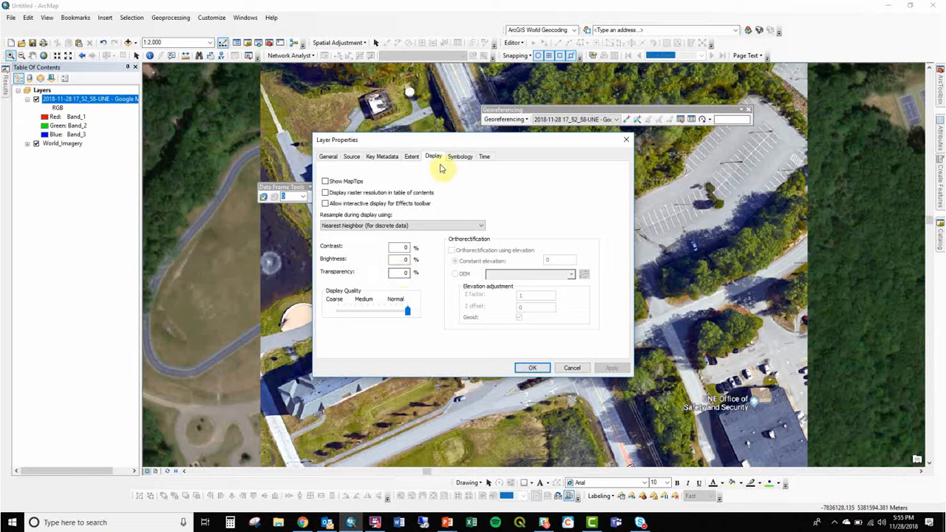
click(399, 274)
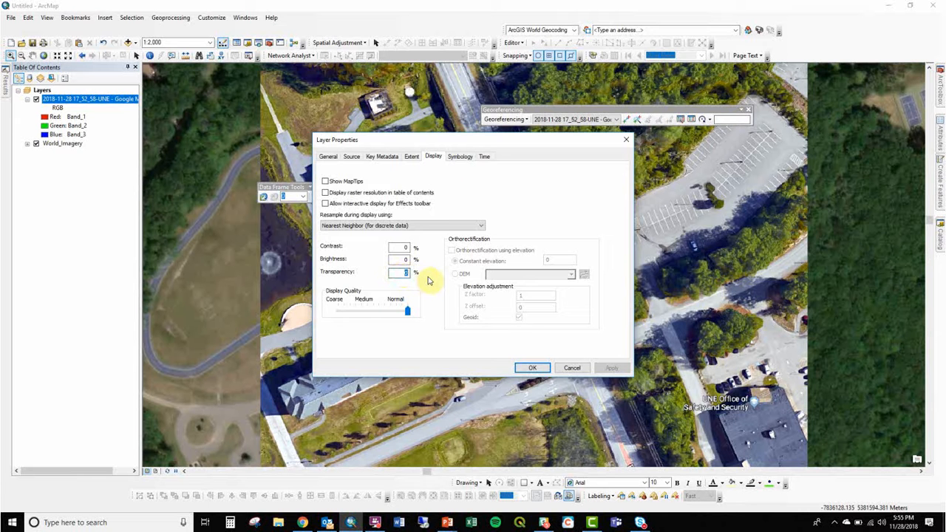
text(60)
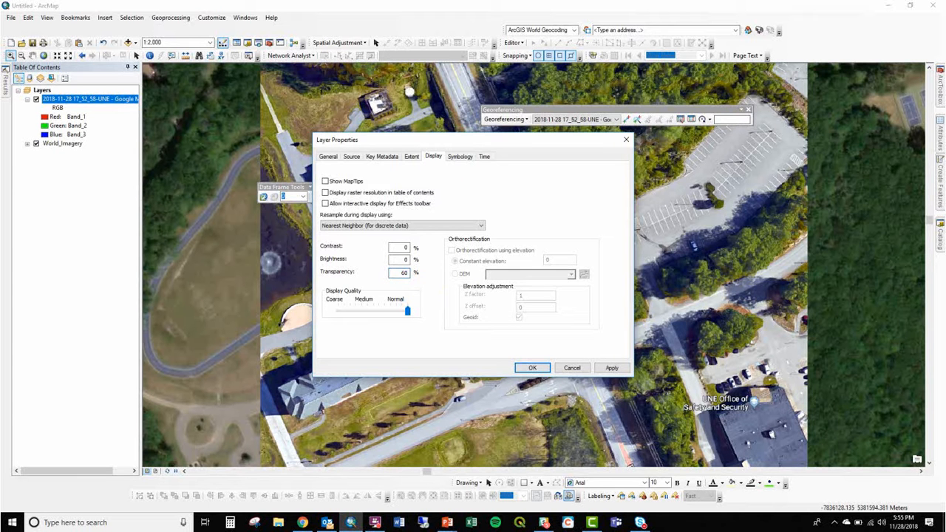
click(531, 367)
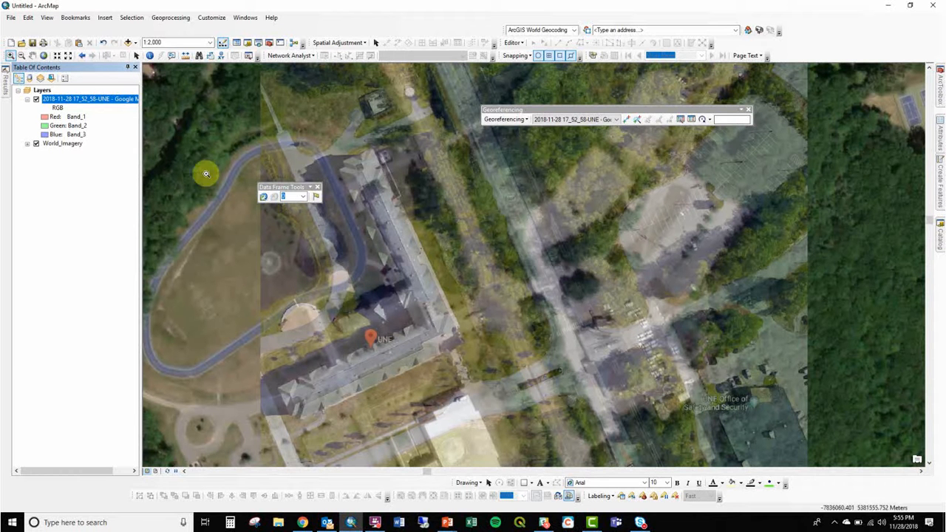
Try 40% transparency on the Google Maps image layer
click(115, 93)
double_click(116, 98)
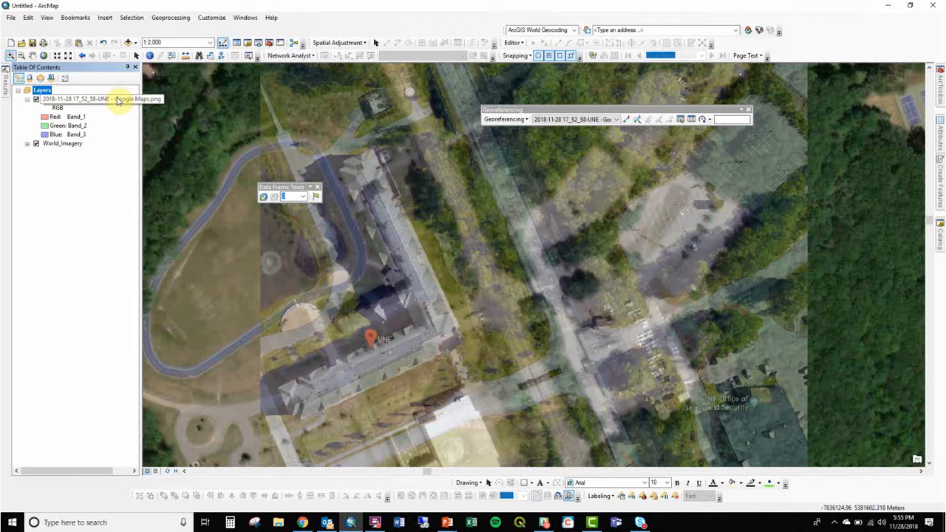
double_click(402, 272)
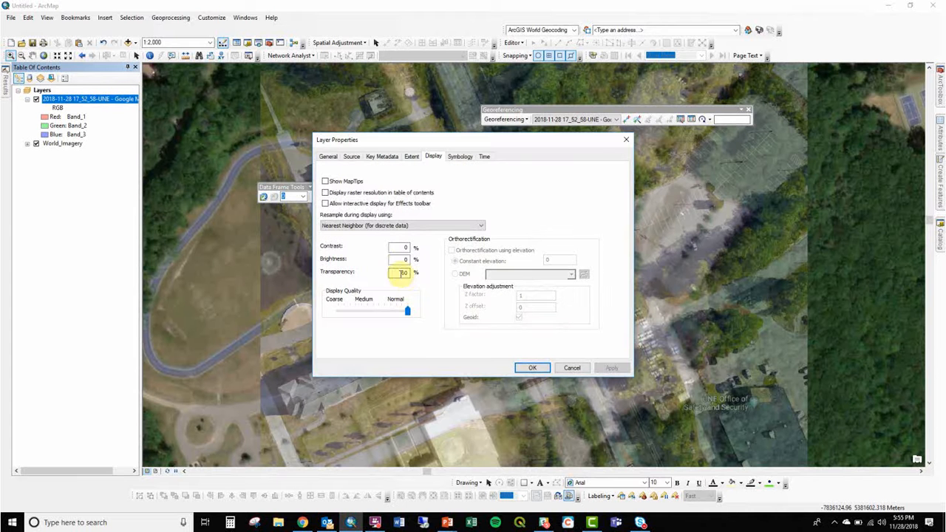
text(40)
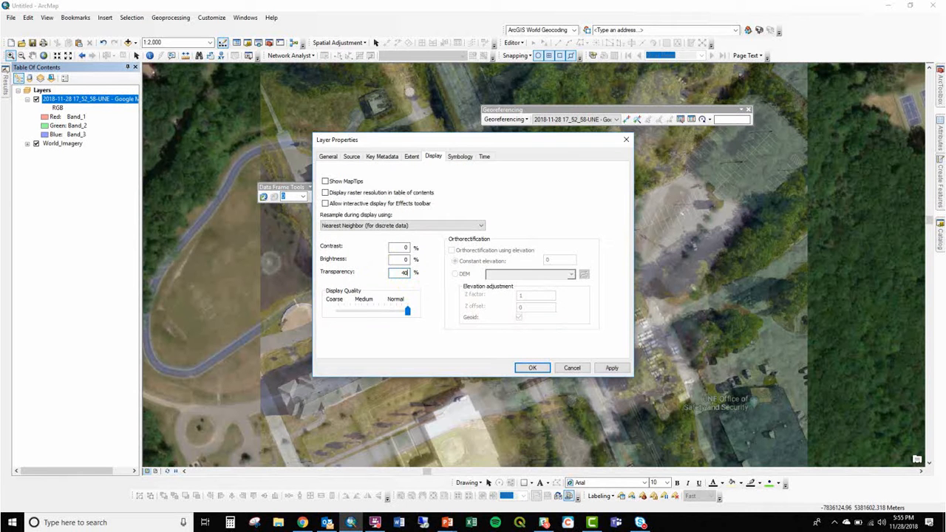
click(532, 367)
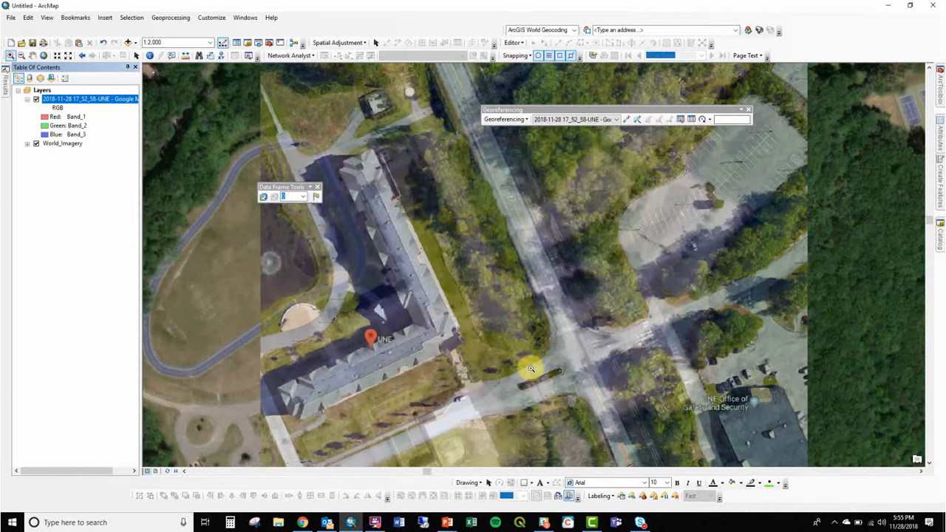
Set the Google Maps image layer's transparency to 50%
double_click(104, 99)
double_click(399, 273)
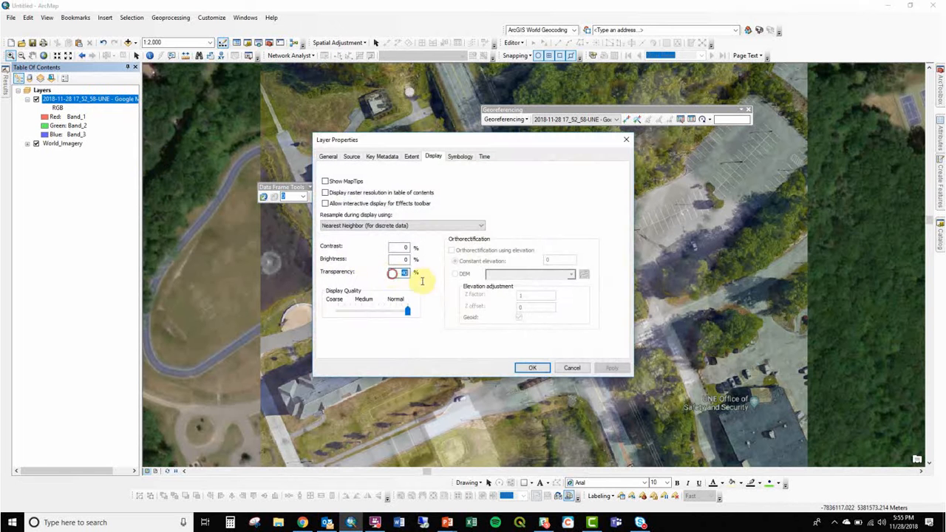
text(30)
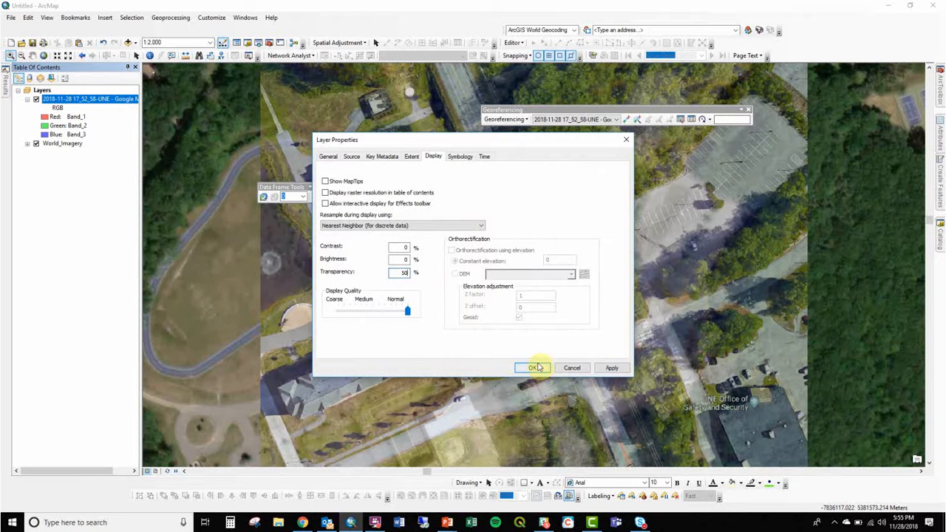
click(538, 366)
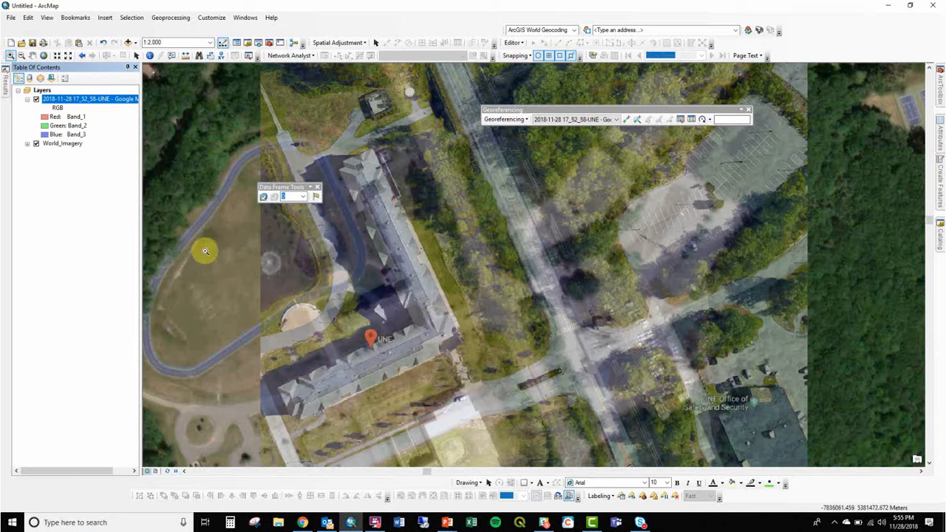
Compare the Google Maps image with the World_Imagery basemap by switching each layer's visibility off and on
click(35, 144)
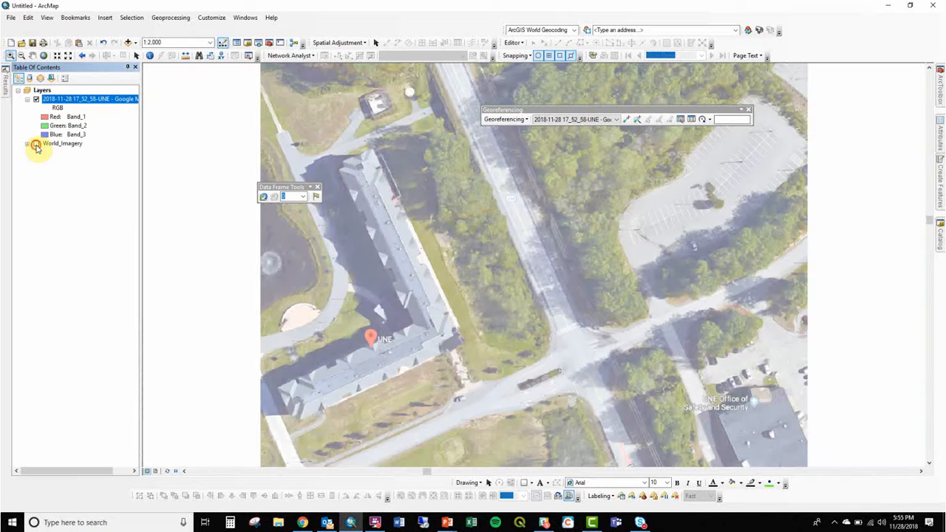
click(36, 145)
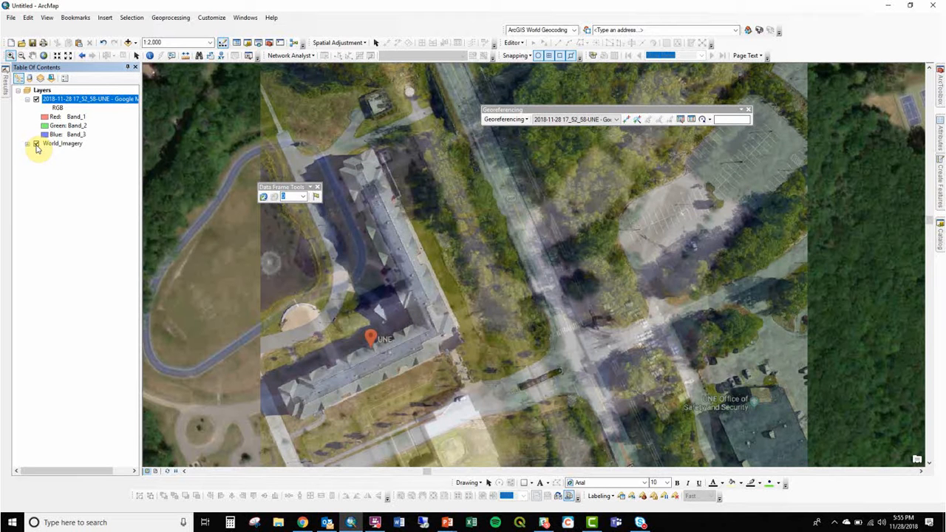
click(36, 99)
click(36, 100)
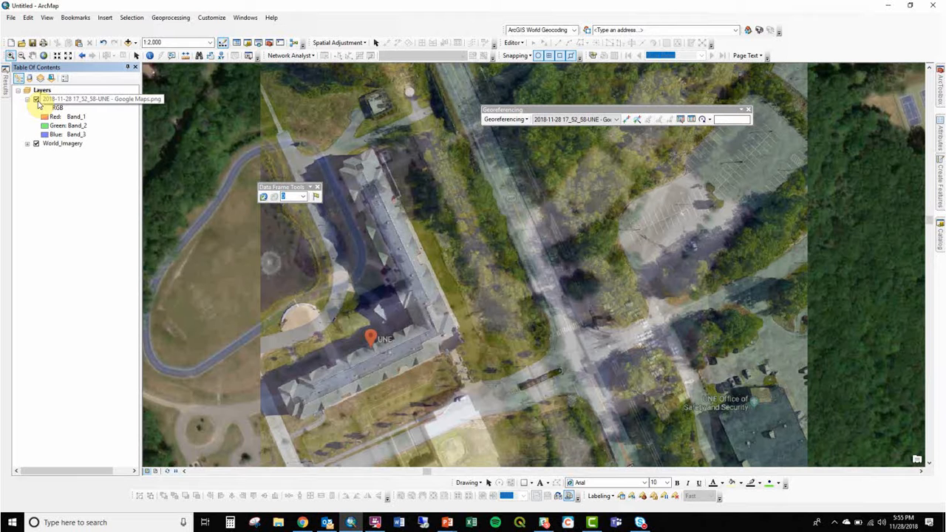
click(56, 99)
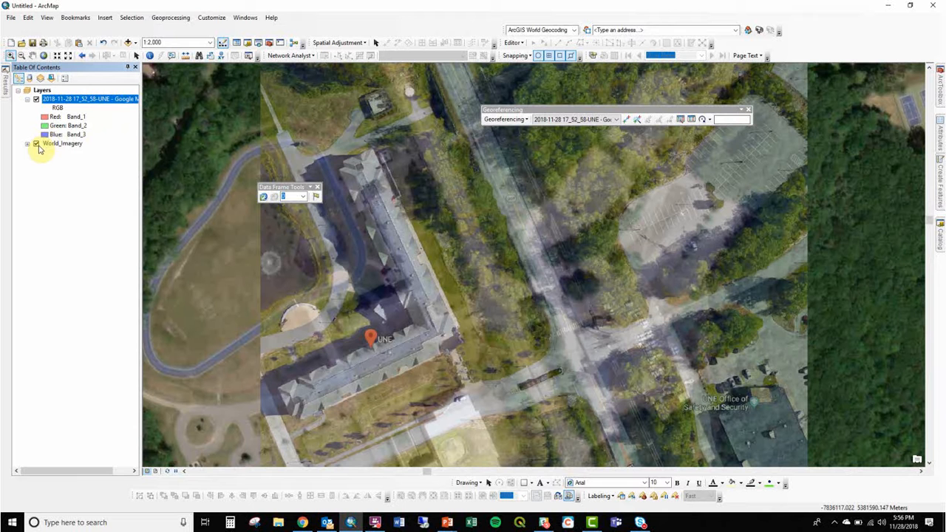
click(36, 99)
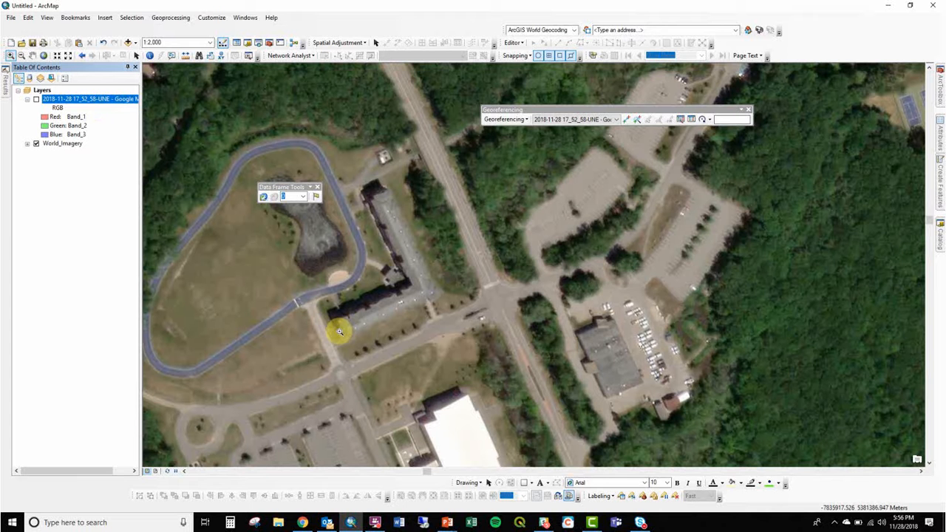
click(36, 99)
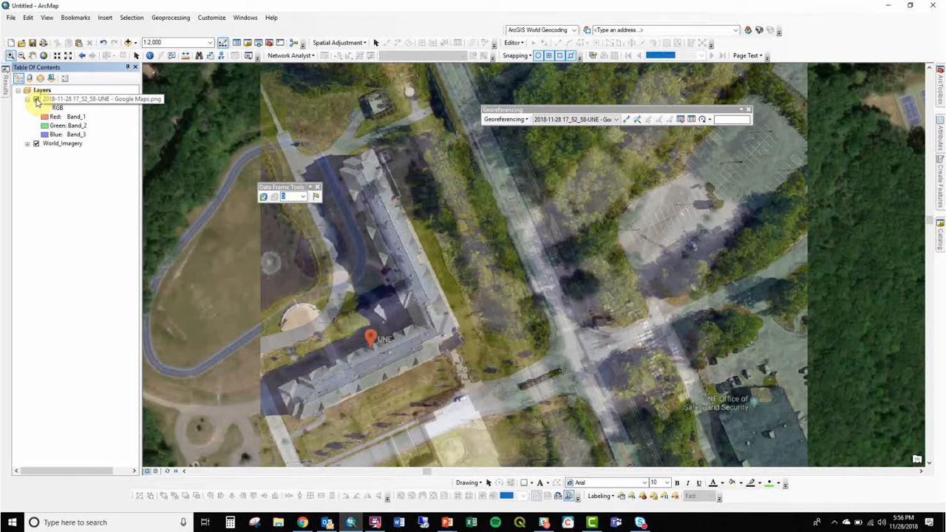
click(43, 99)
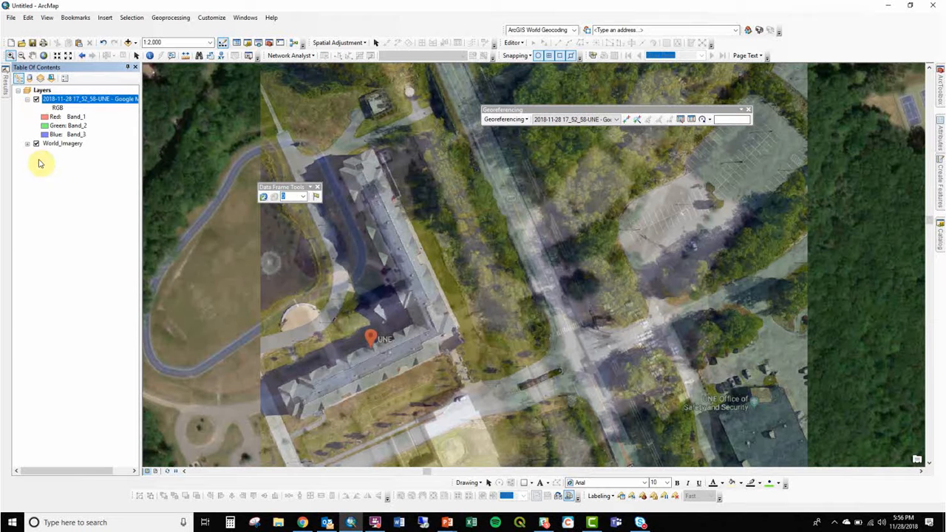
Add a control point linking the western corner of the L-shaped UNE building in the image to the same corner on the basemap
click(12, 56)
drag(221, 253, 405, 439)
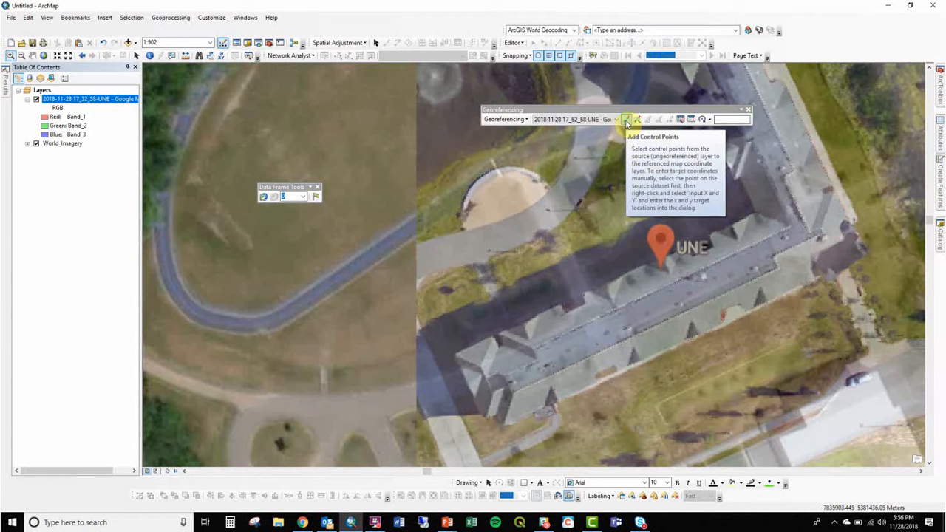
click(626, 120)
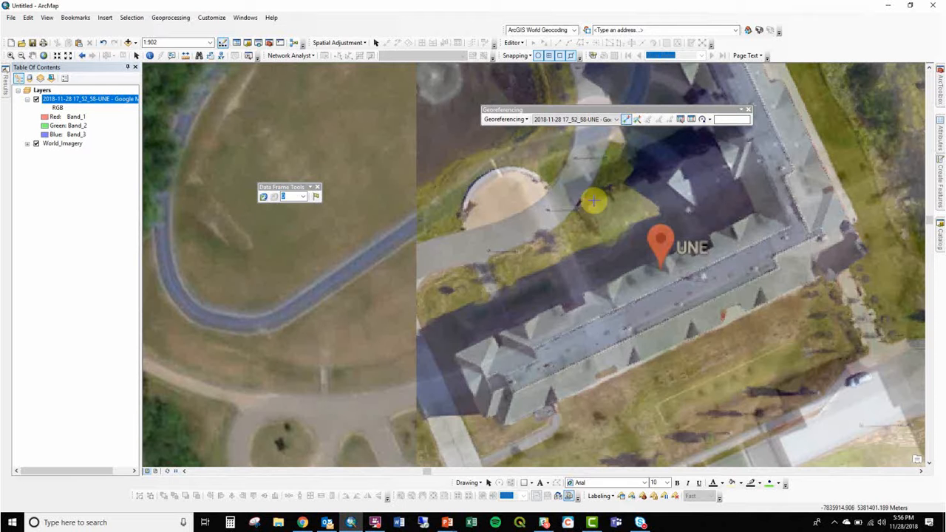
click(457, 354)
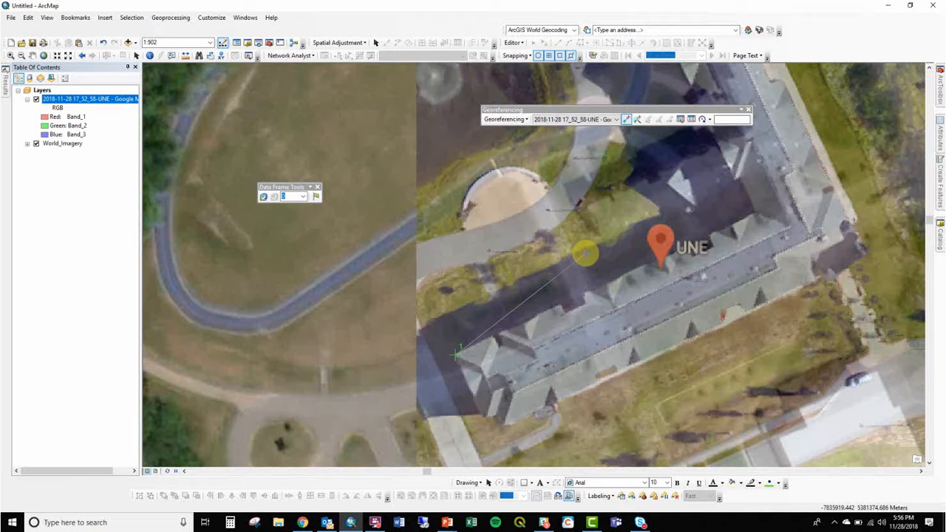
click(584, 207)
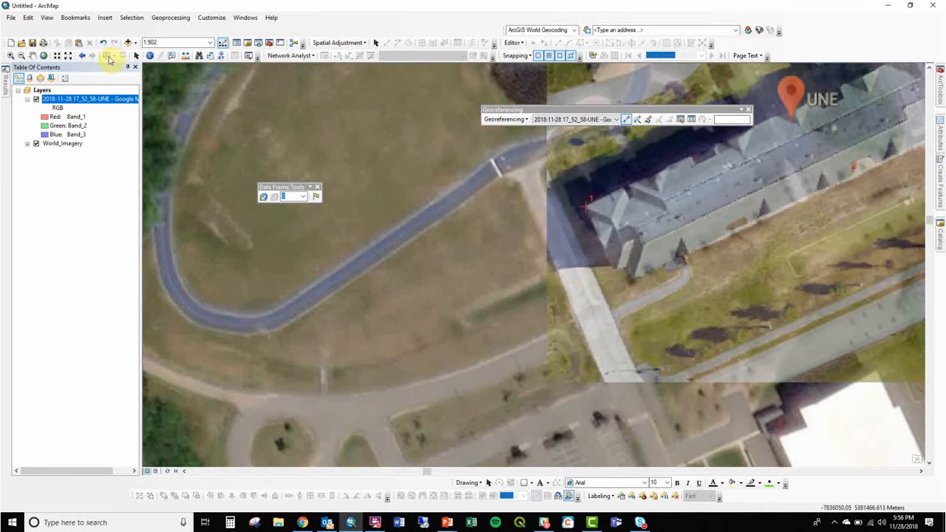
Return to the 1:2,000 extent and check the shifted image against the basemap by hiding and showing the image layer
click(82, 57)
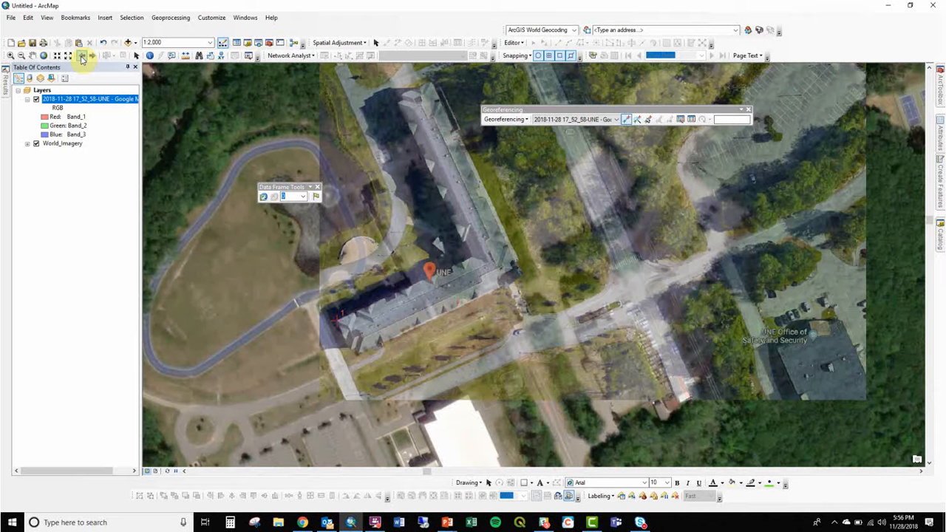
click(36, 99)
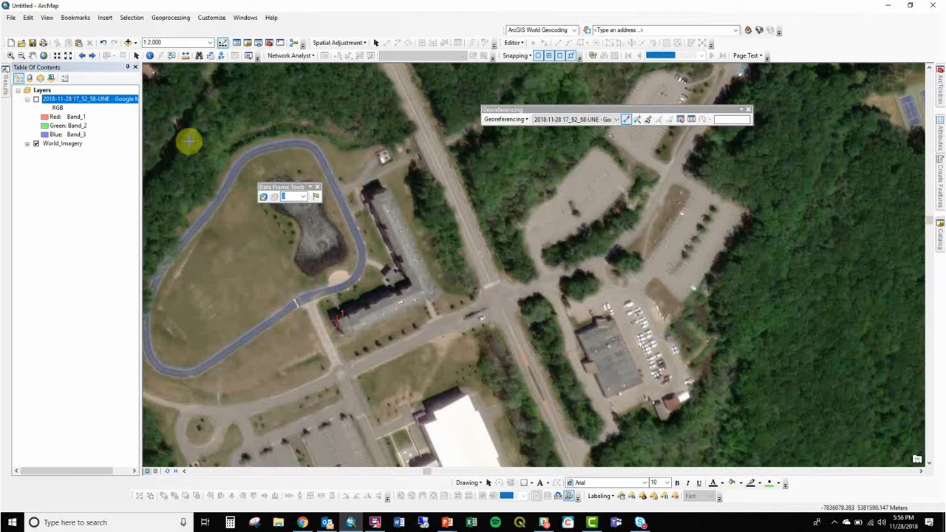
click(36, 100)
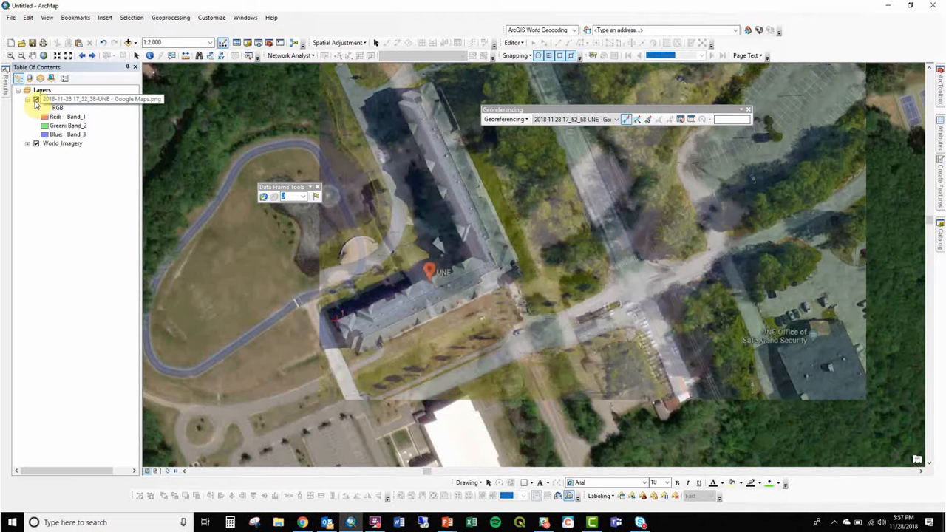
click(36, 100)
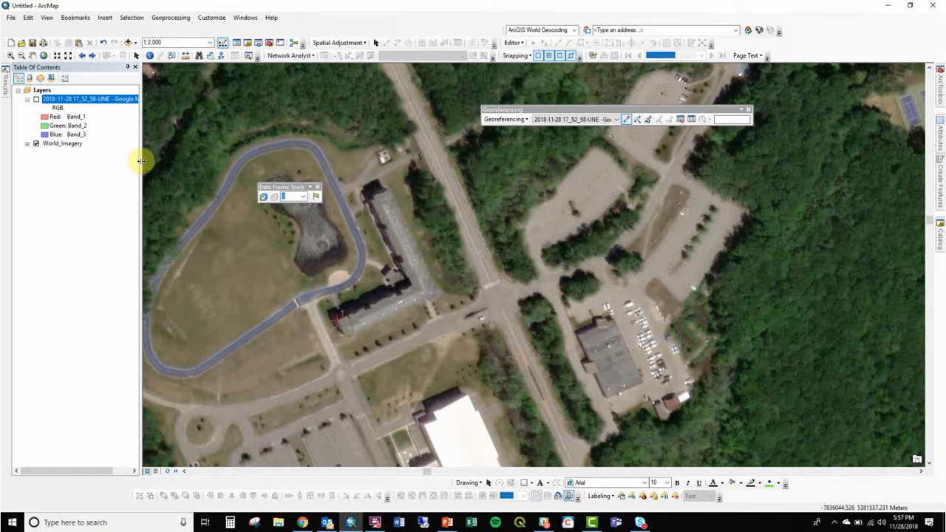
click(35, 100)
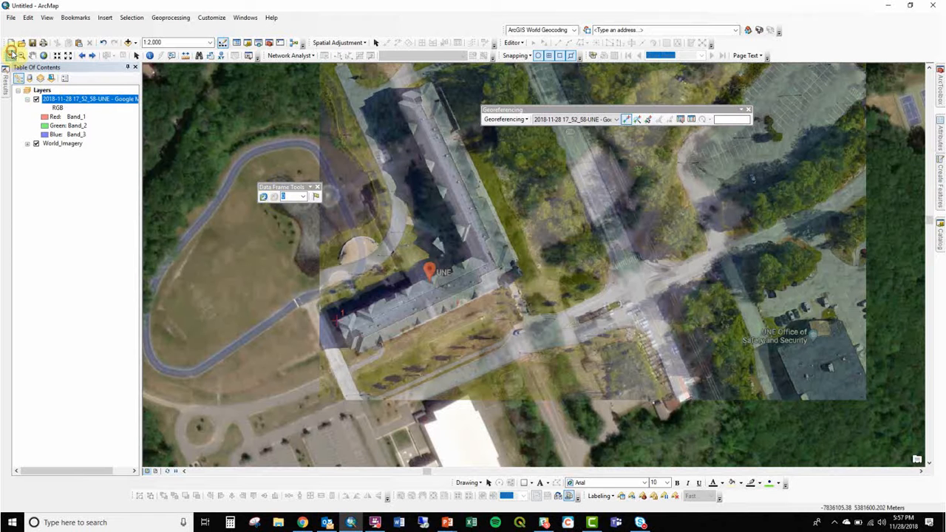
Add a second control point linking the northwest corner of the Office of Safety and Security building to the basemap, and return to 1:2,000
click(11, 55)
drag(590, 278, 826, 444)
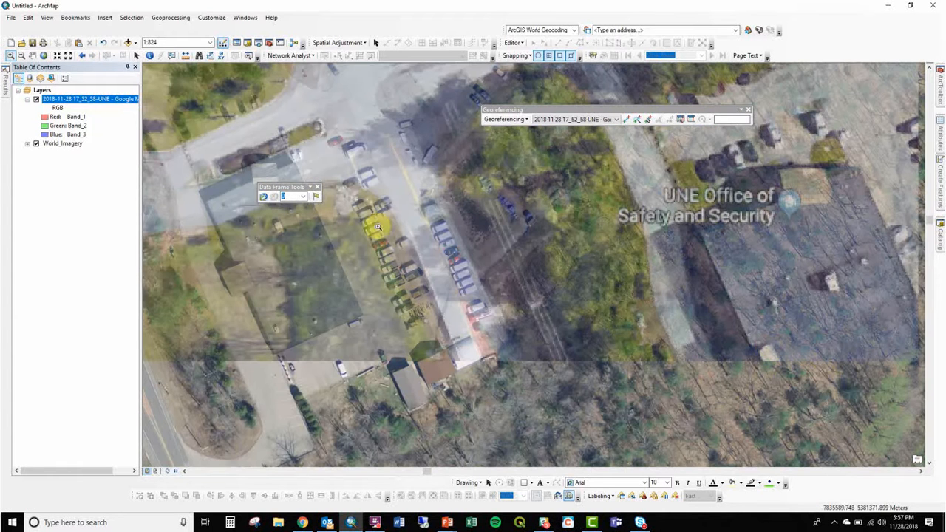
click(627, 121)
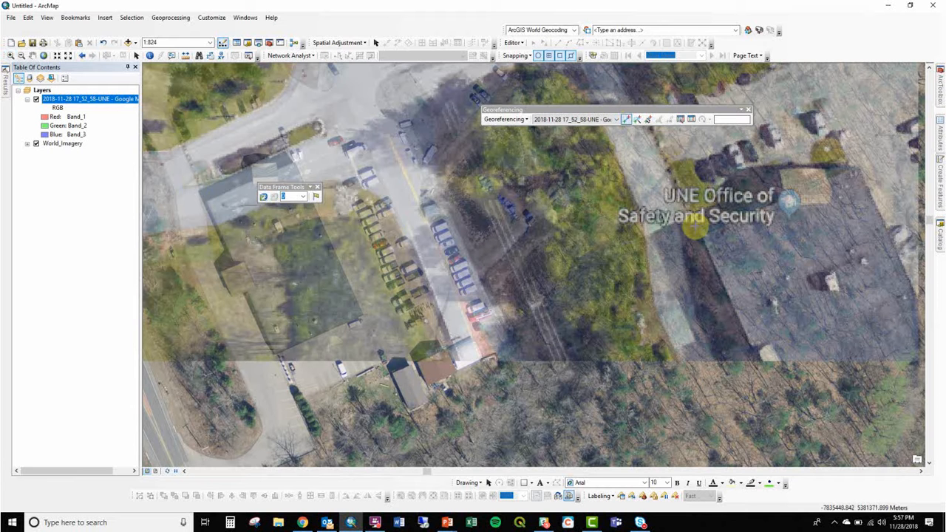
click(702, 232)
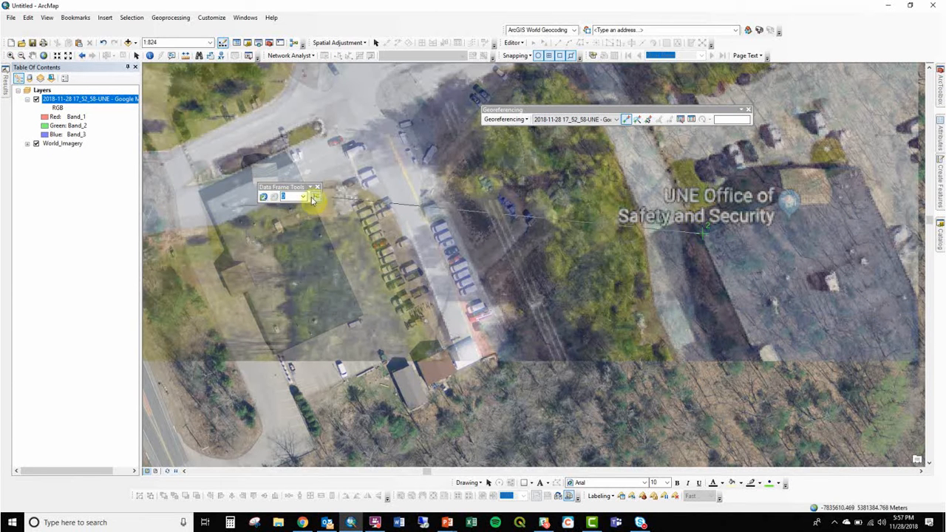
click(206, 203)
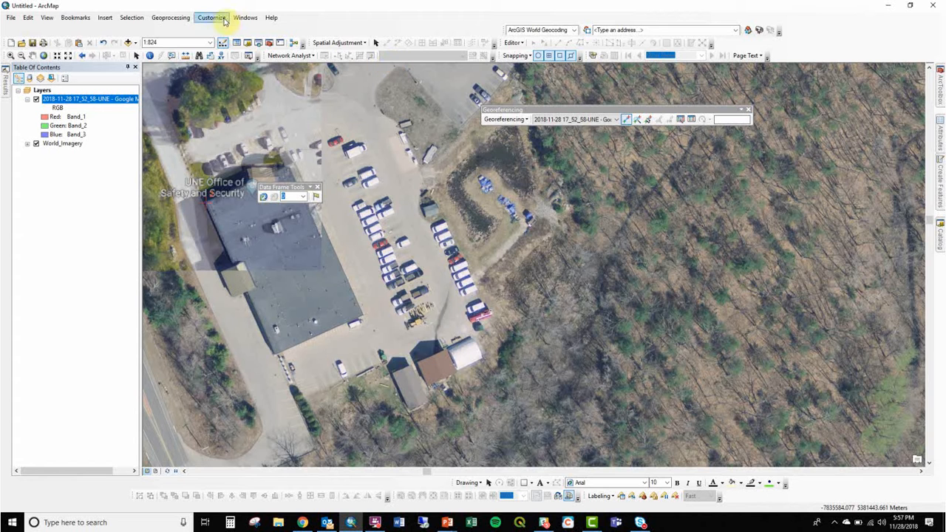
click(79, 57)
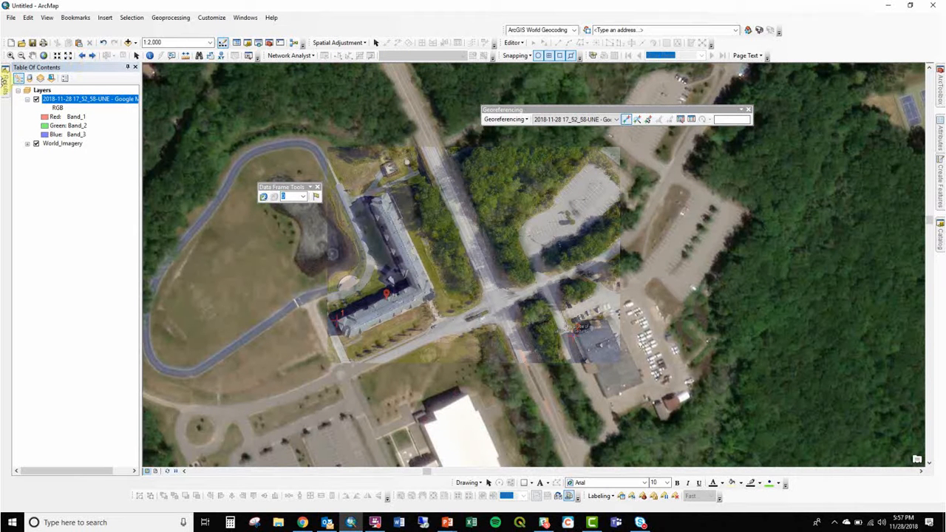
Set the Google Maps image layer's transparency to 25%
double_click(67, 101)
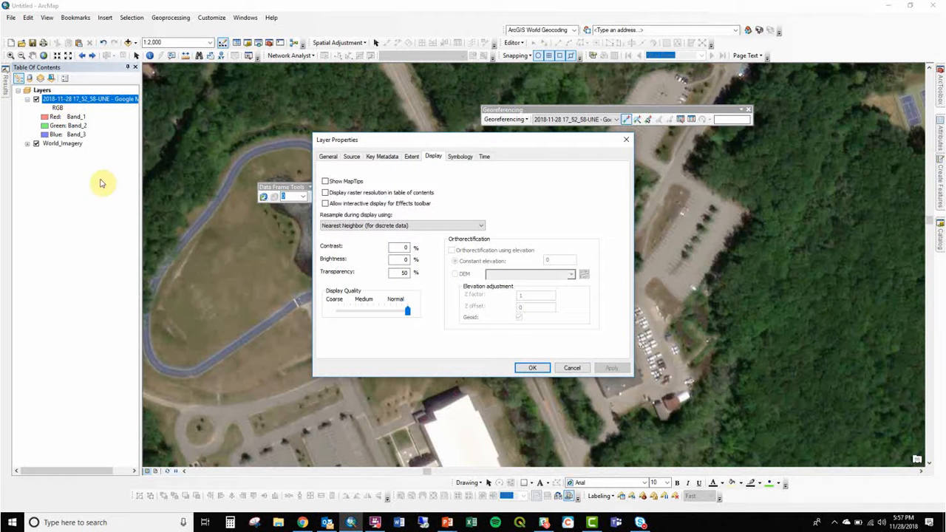
double_click(395, 271)
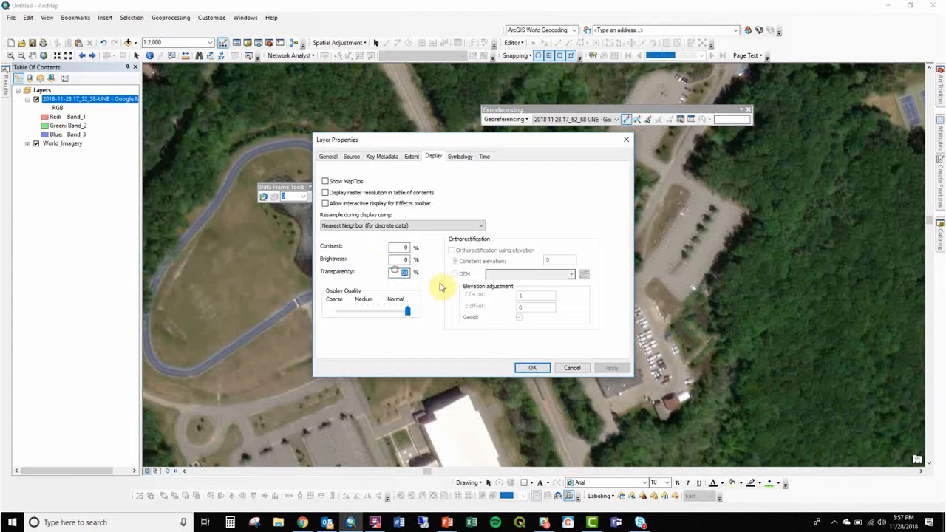
text(25)
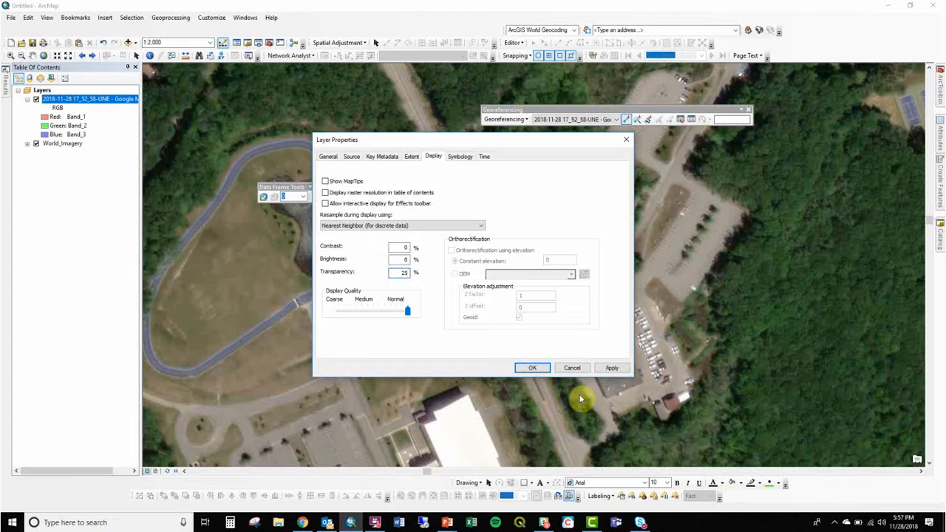
click(533, 368)
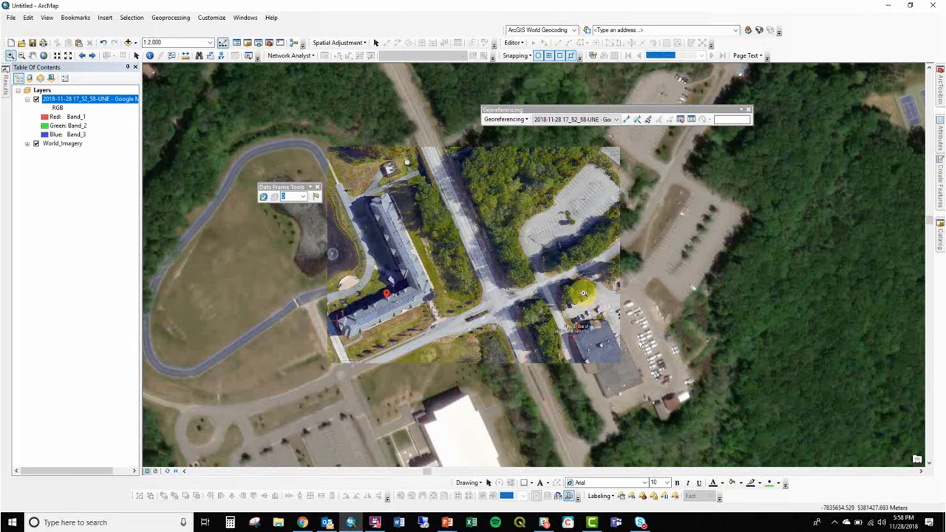
Restore the Google Maps image layer's transparency to 50%
double_click(78, 102)
double_click(397, 271)
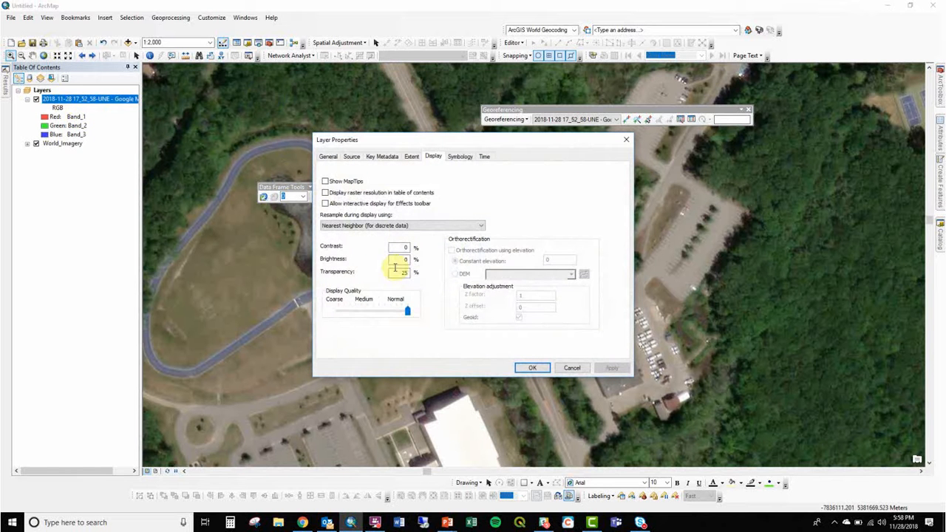
text(50)
key(Return)
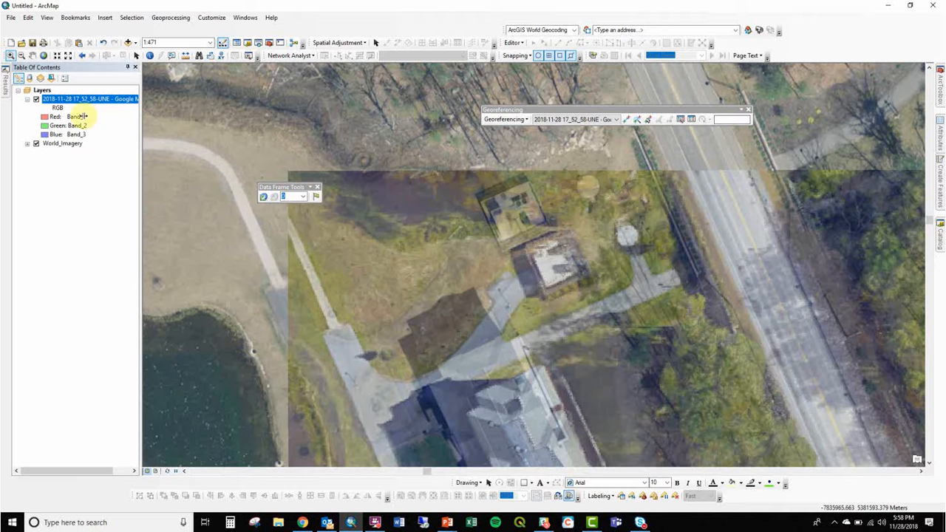
Compare the image with the basemap, add a third control point linking the round pad's center to its basemap location, and return to 1:2,000
click(34, 100)
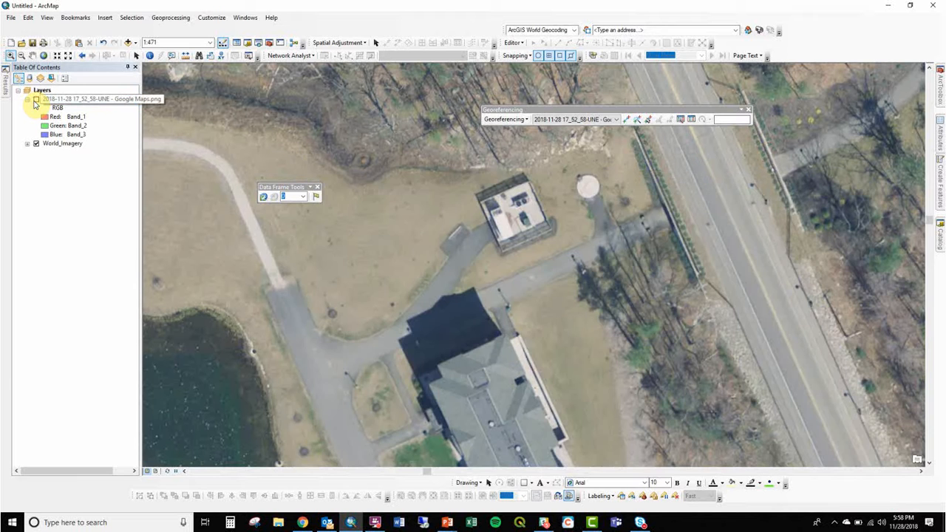
click(34, 100)
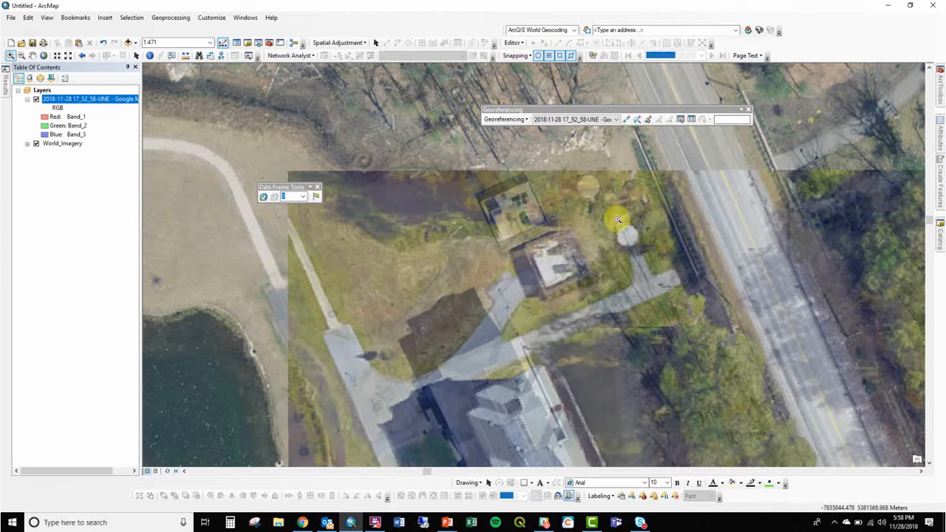
click(626, 119)
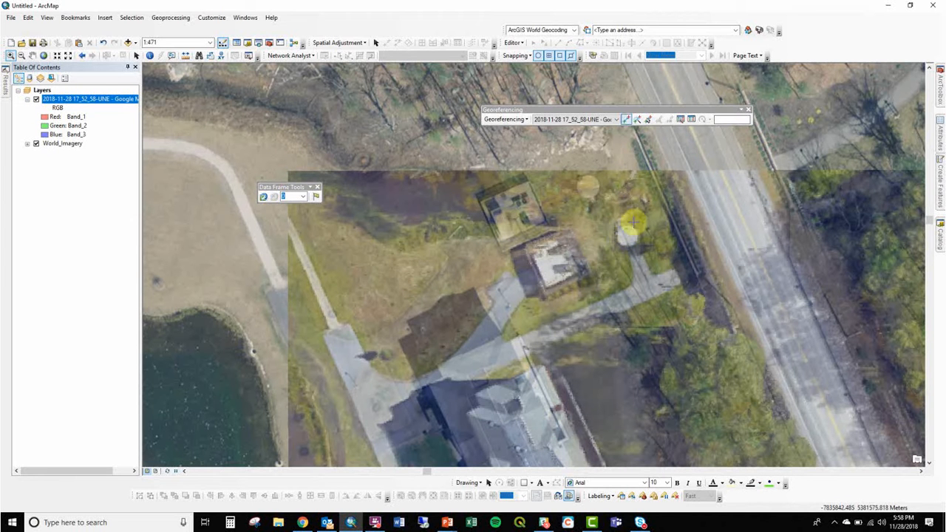
click(625, 236)
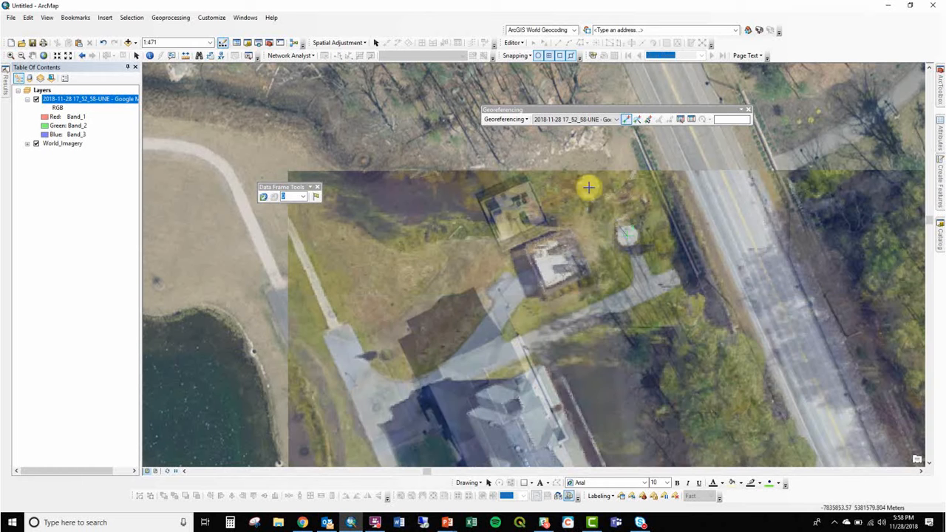
click(587, 186)
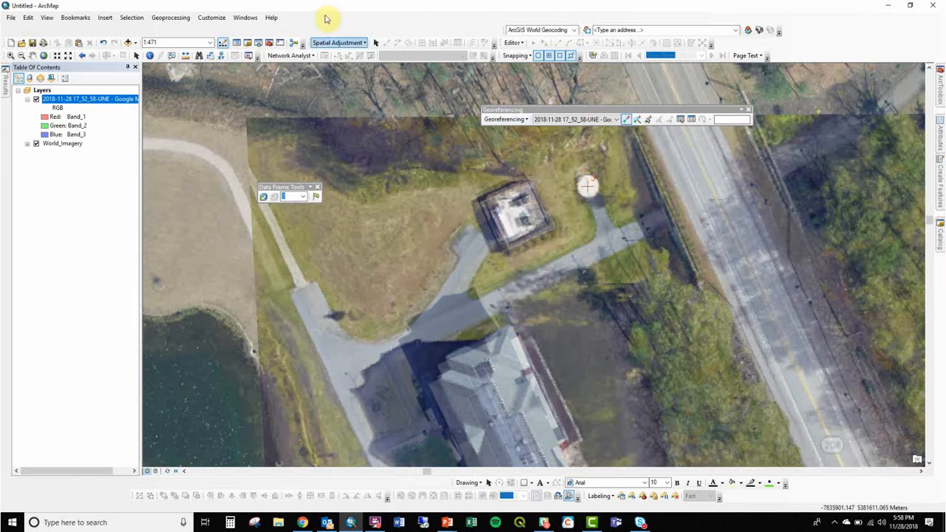
click(82, 59)
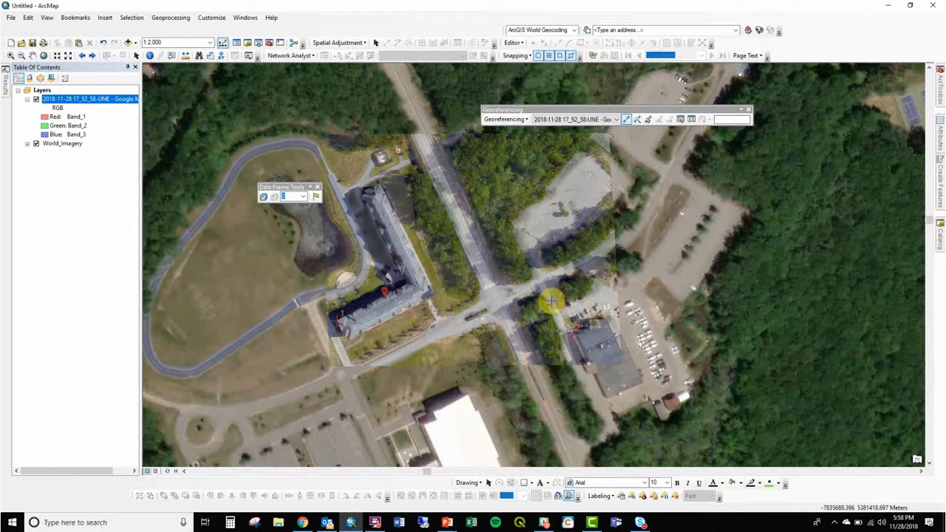
Save the control point alignment to the Google Maps image with Update Georeferencing, and minimize the open windows to reach the desktop
click(516, 119)
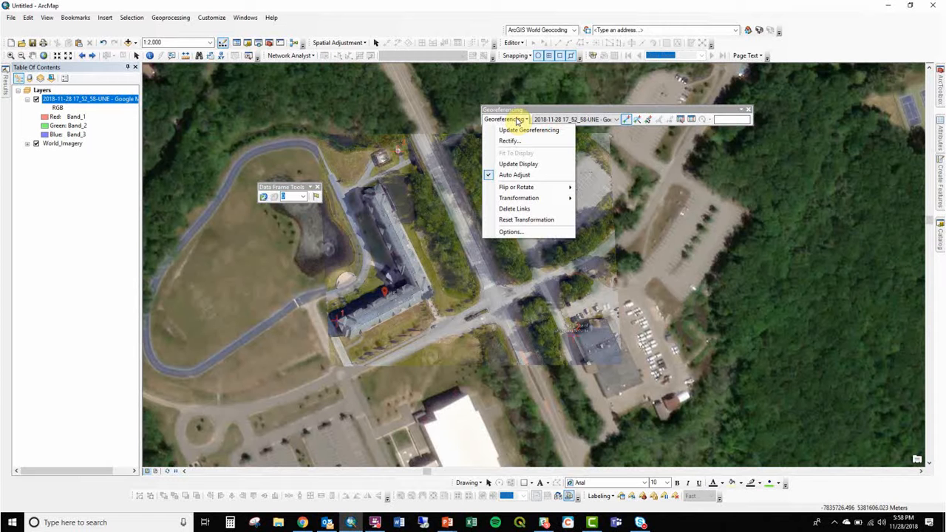
click(517, 130)
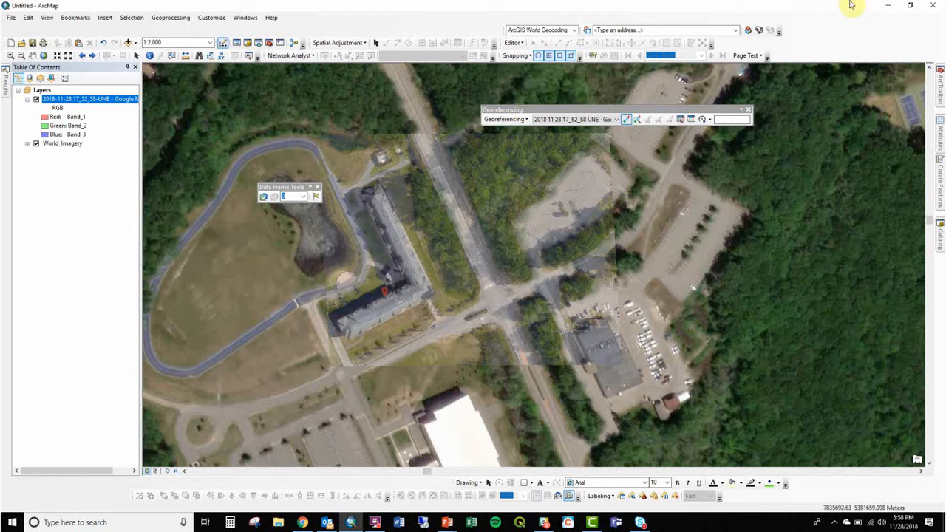
click(887, 5)
click(887, 6)
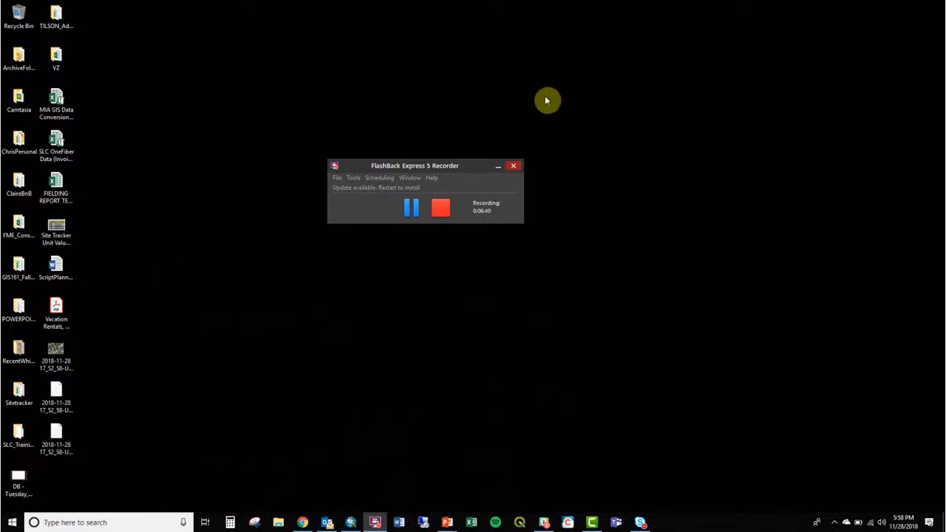
Line up the Google Maps .png.aux.xml, .pgwx and .png files in a row on the desktop, and select the two sidecar files
click(55, 437)
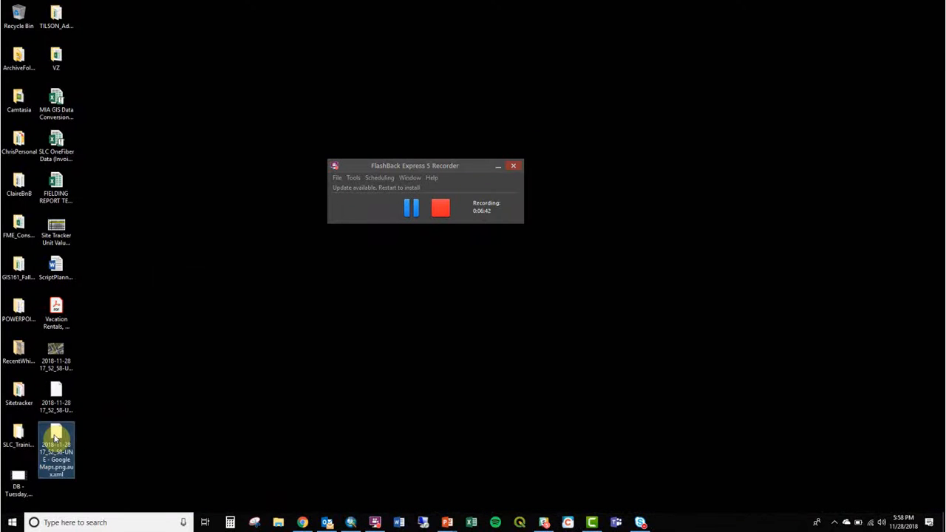
drag(55, 438, 103, 442)
drag(61, 407, 134, 438)
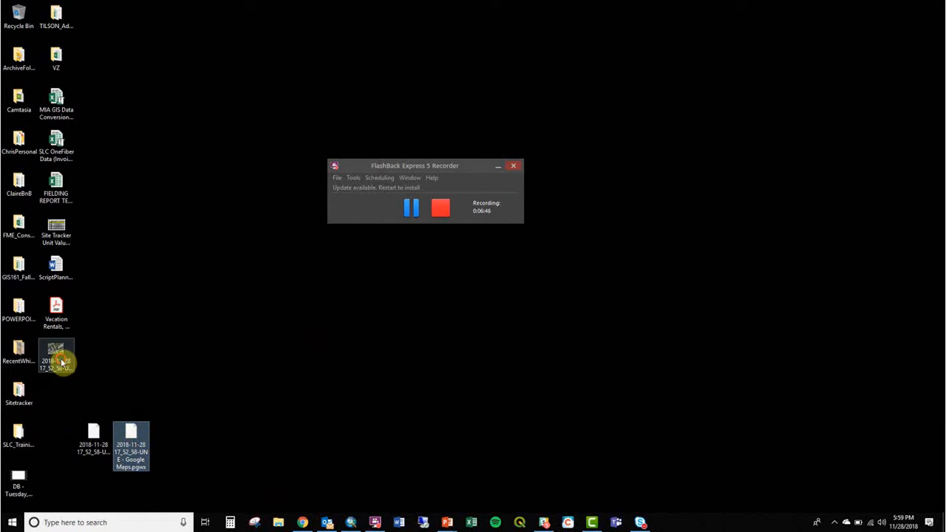
drag(62, 360, 155, 445)
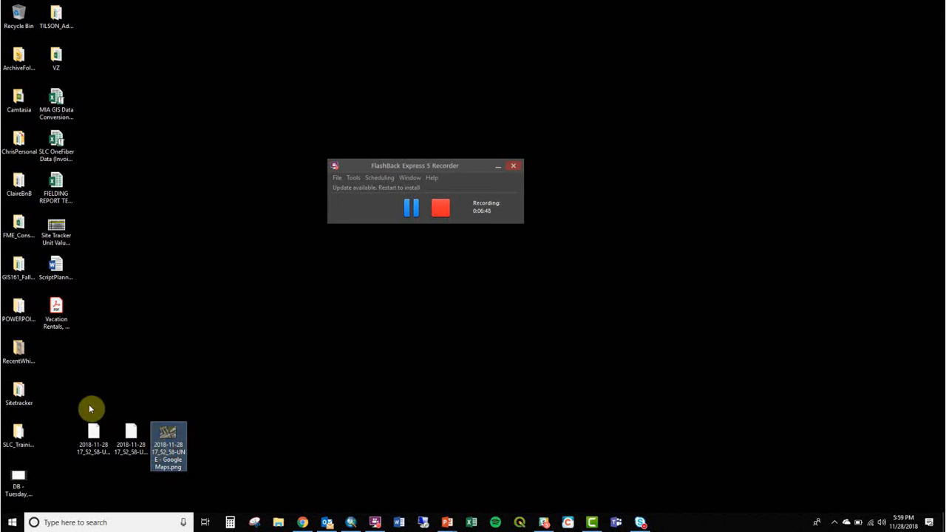
drag(88, 404, 139, 454)
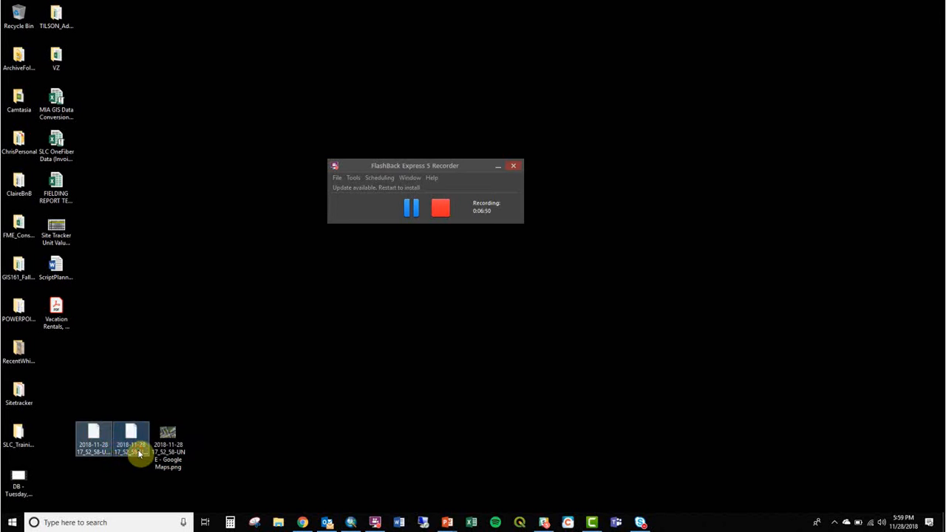